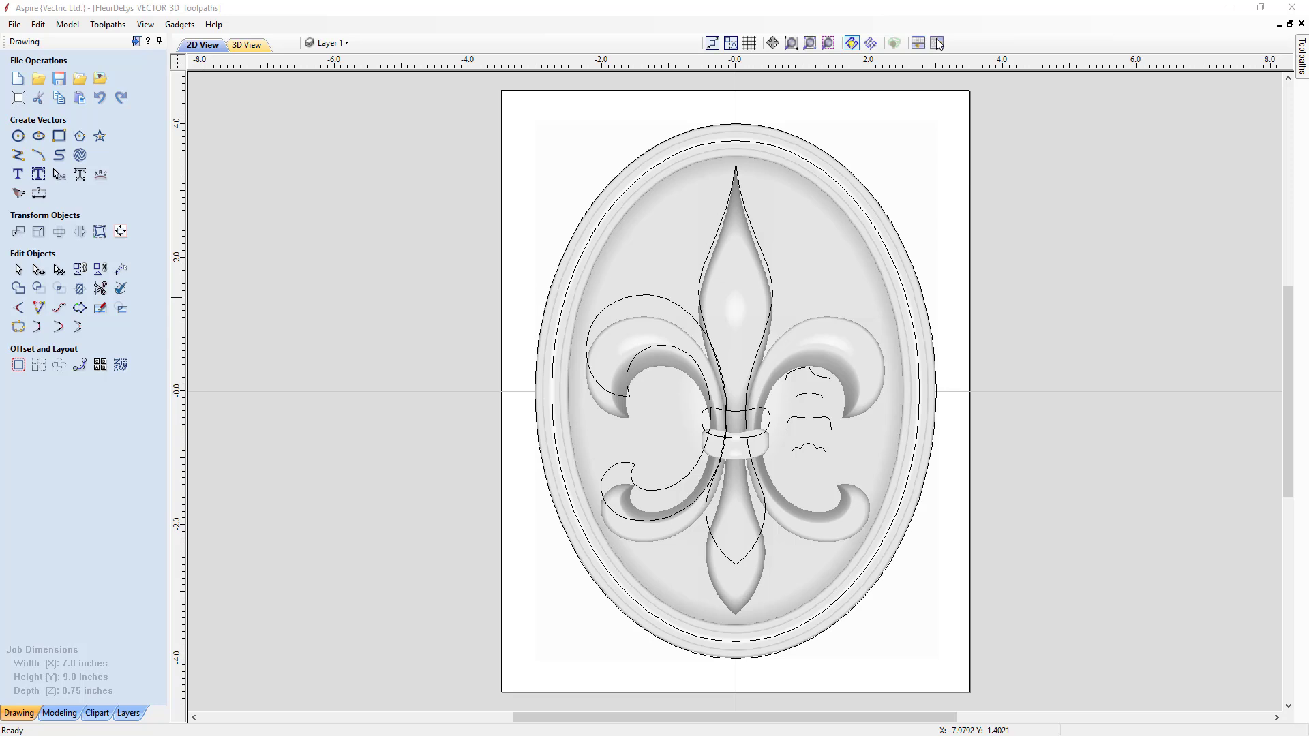
Show the 2D and 3D views side by side and examine the finished fleur-de-lys toolpath preview from an angle
{"action": "left_click", "coordinate": [937, 43]}
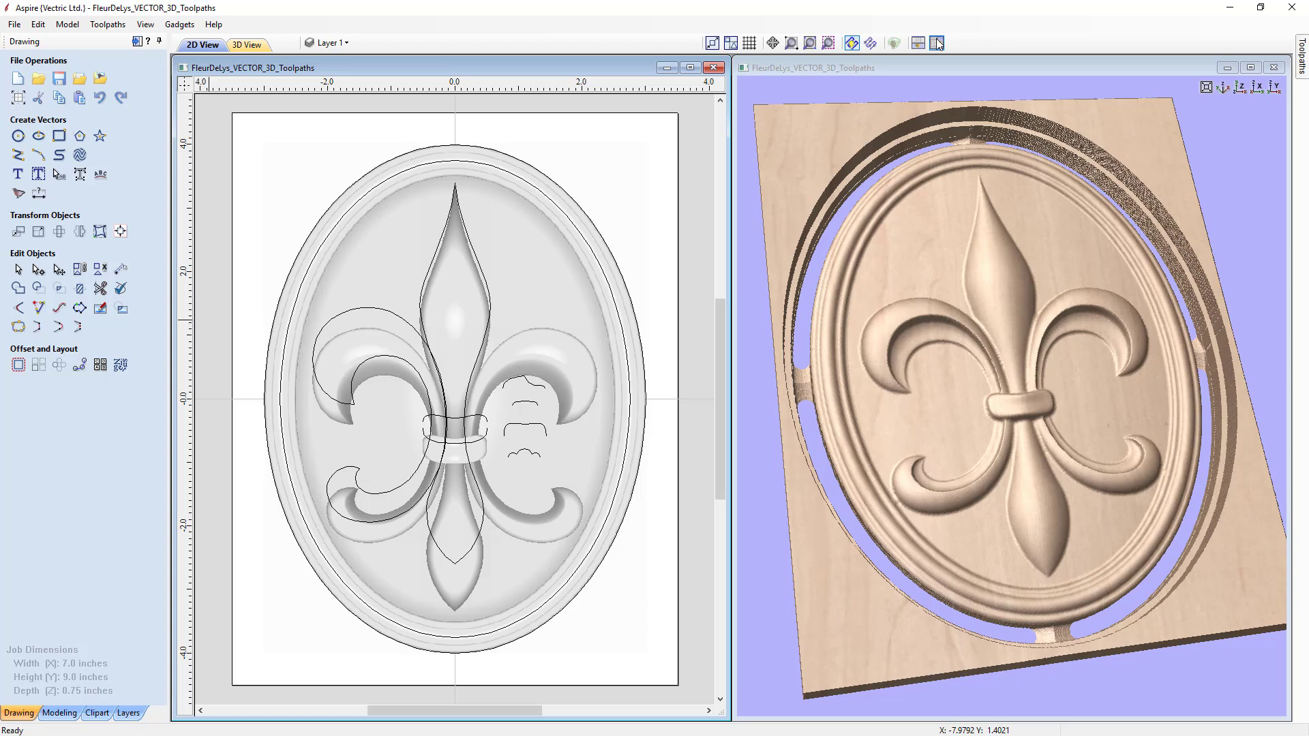
{"action": "mouse_move", "coordinate": [1036, 470]}
{"action": "left_mouse_down"}
{"action": "mouse_move", "coordinate": [1054, 411]}
{"action": "mouse_move", "coordinate": [1032, 474]}
{"action": "left_mouse_up"}
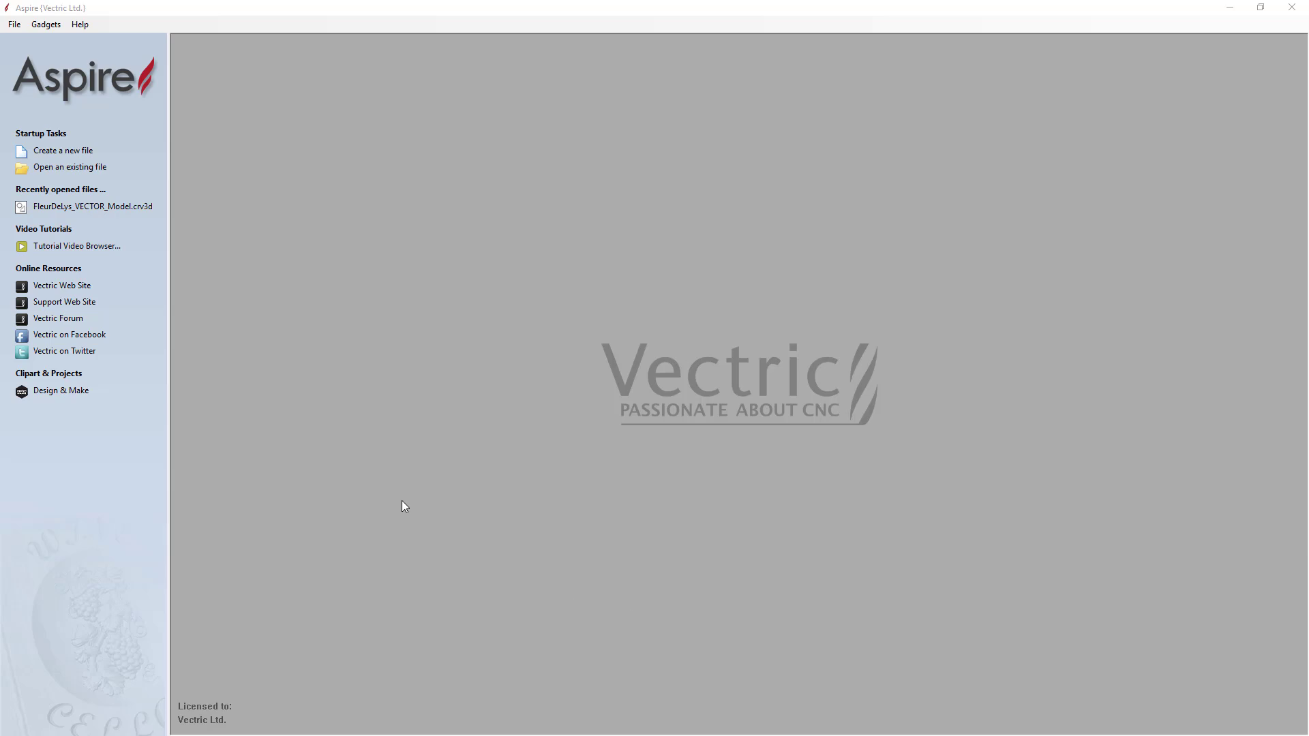
Open the existing file FleurDeLys_VECTOR_Model.crv3d from the Fleur_De_Lys_FILES folder
{"action": "left_click", "coordinate": [57, 166]}
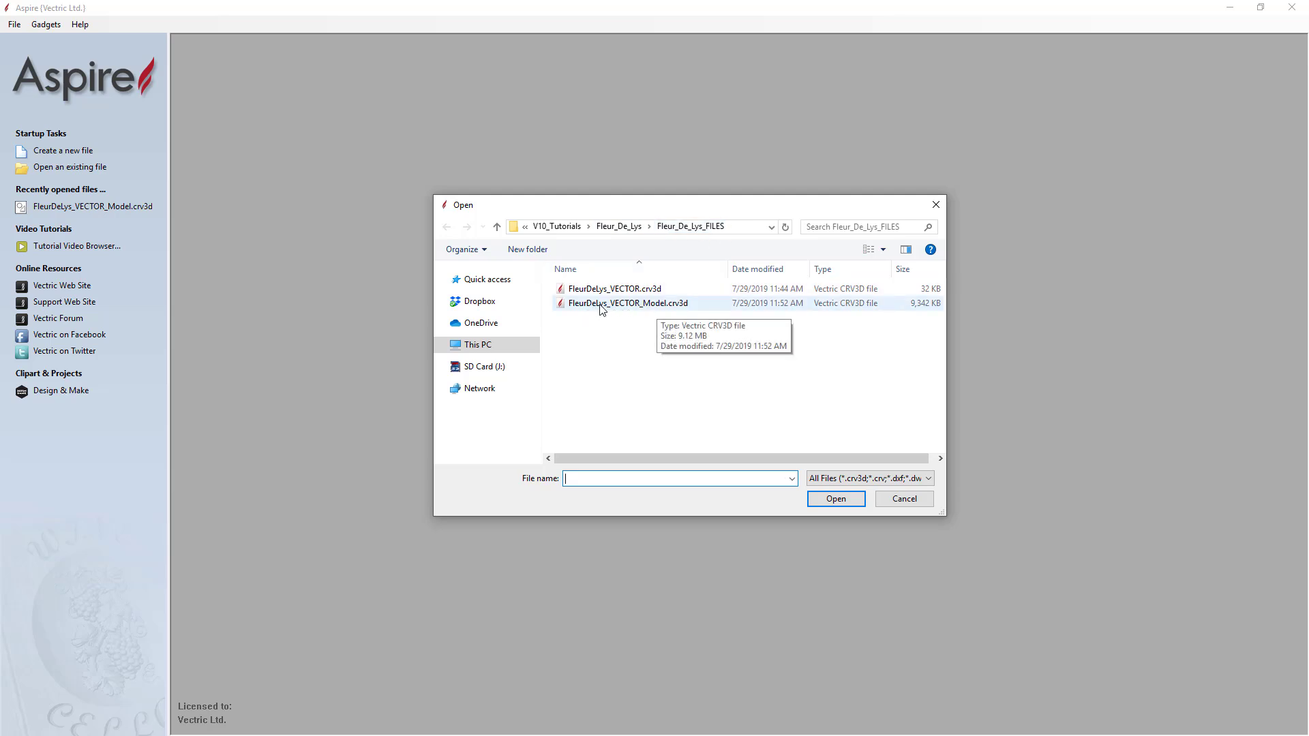
{"action": "left_click", "coordinate": [623, 307]}
{"action": "left_click", "coordinate": [829, 501]}
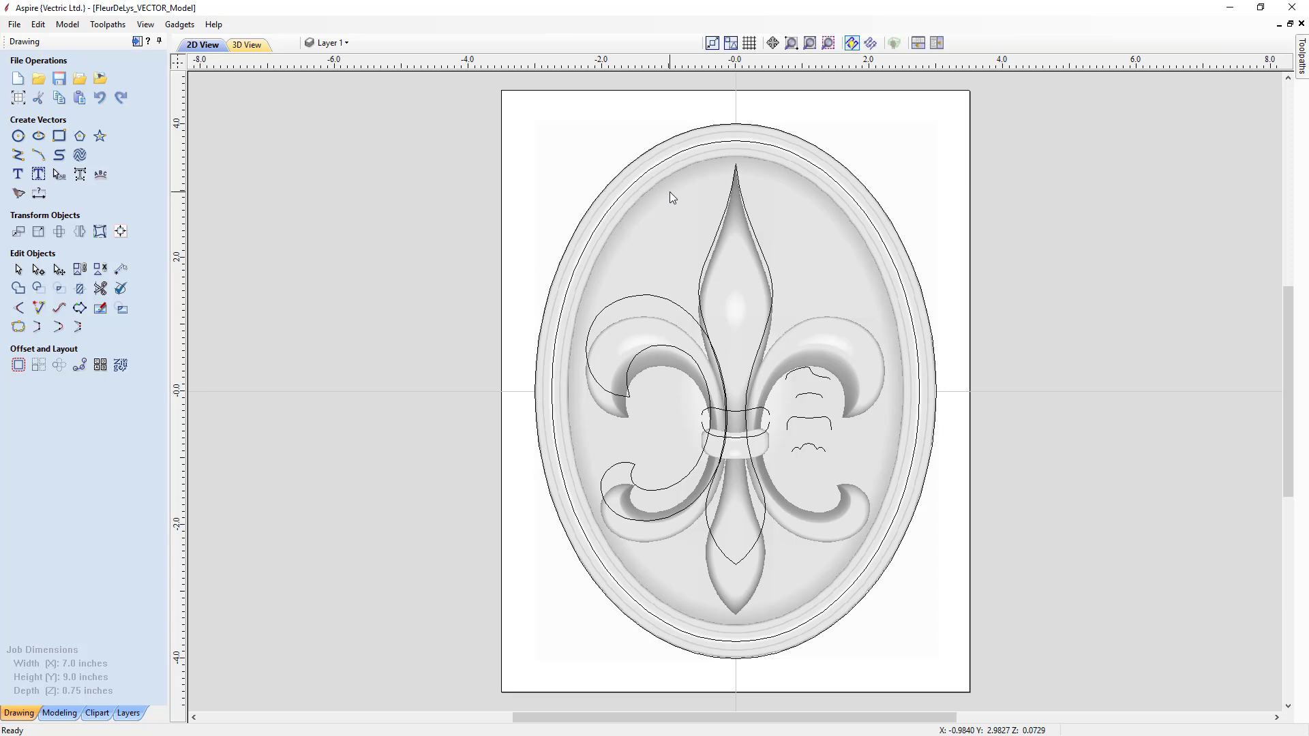
Display the modeling components with the 2D and 3D views side by side, and select the outermost oval vector
{"action": "left_click", "coordinate": [59, 713]}
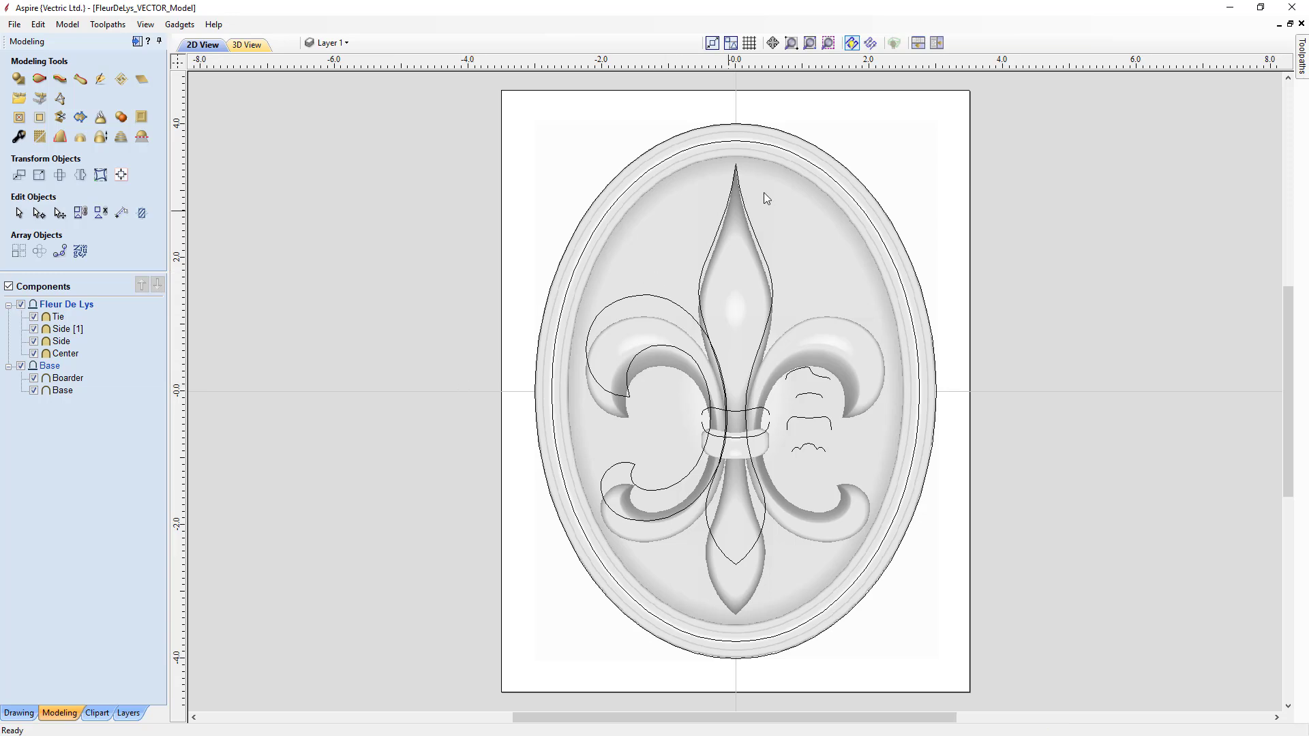
{"action": "left_click", "coordinate": [936, 43]}
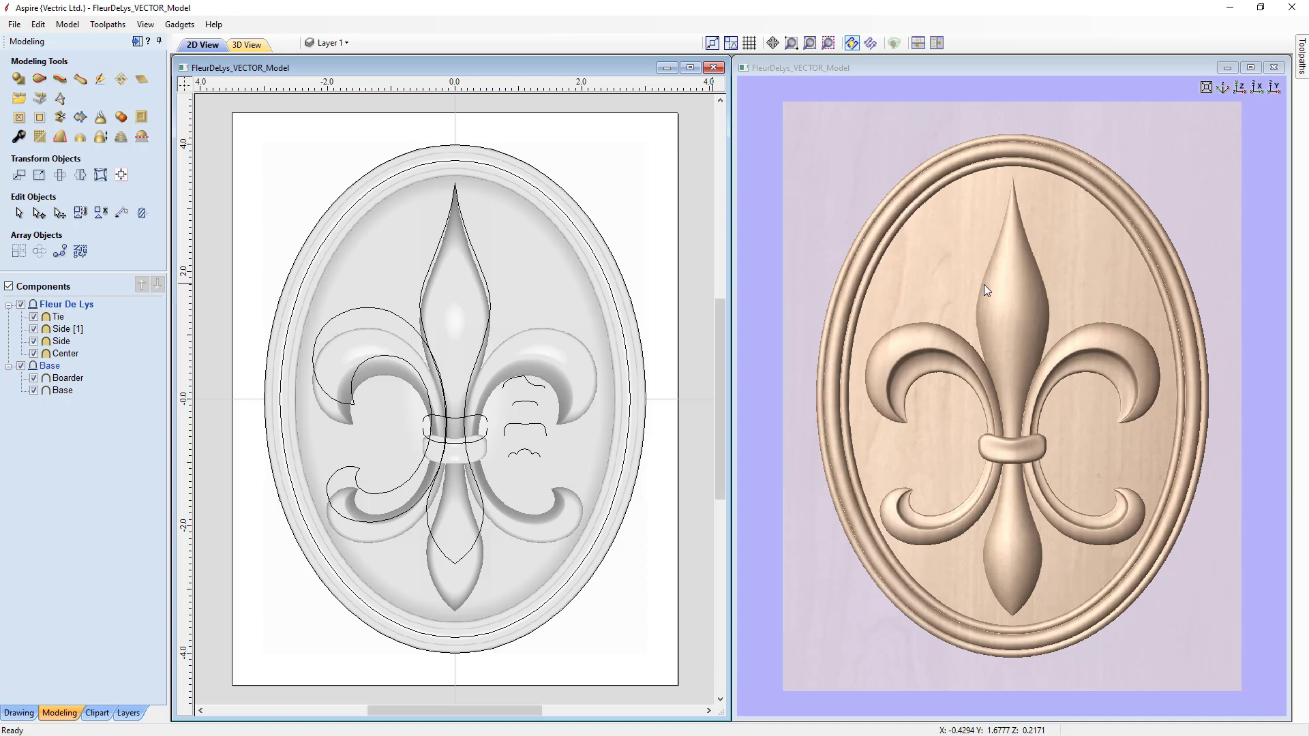
{"action": "left_click", "coordinate": [544, 175]}
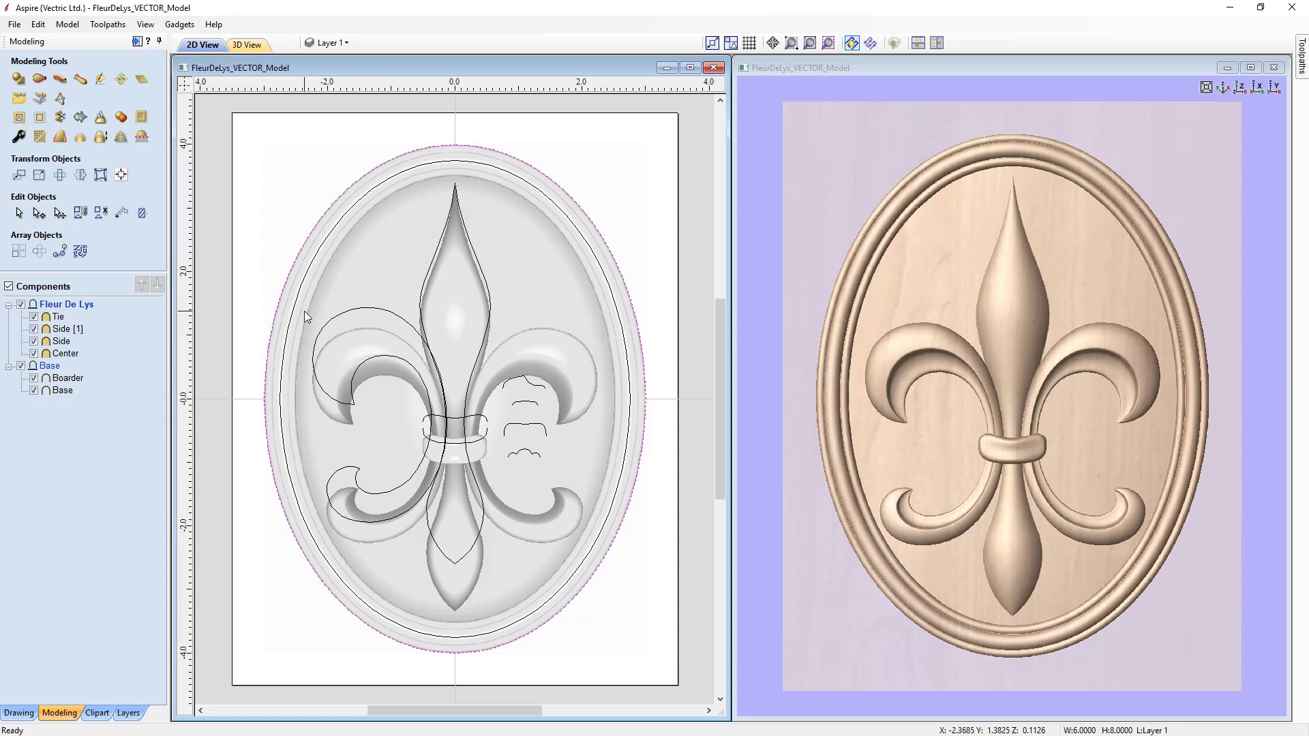
Keep the toolpath tools open alongside the modeling tools and refit the 2D and 3D views side by side between them
{"action": "left_click", "coordinate": [137, 42]}
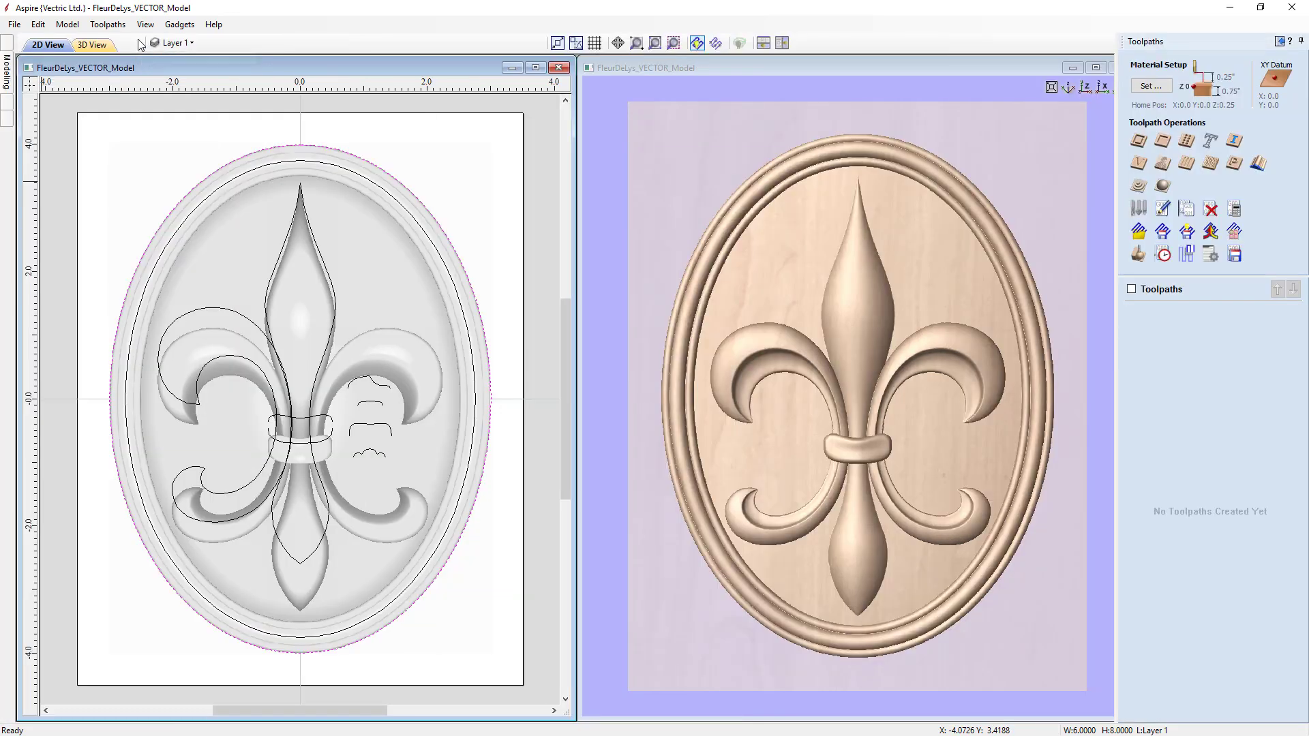
{"action": "left_click", "coordinate": [1279, 41]}
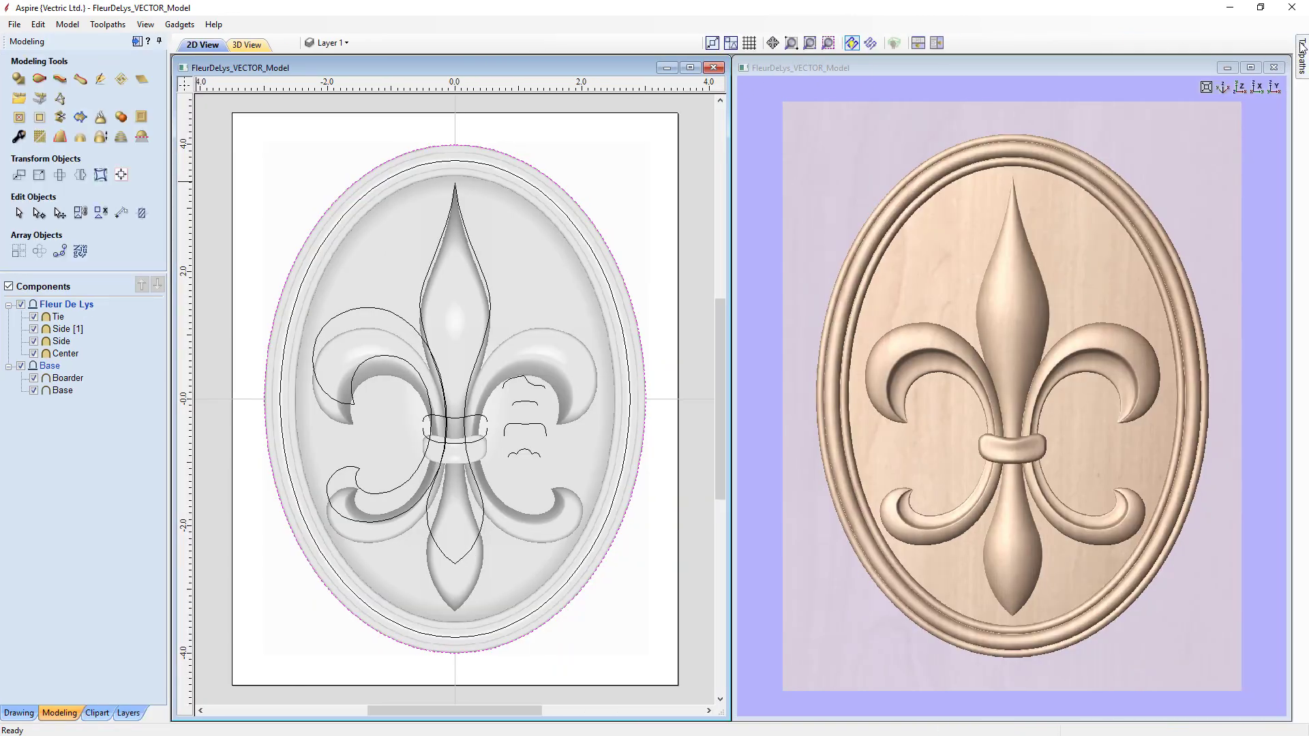
{"action": "mouse_move", "coordinate": [1303, 67]}
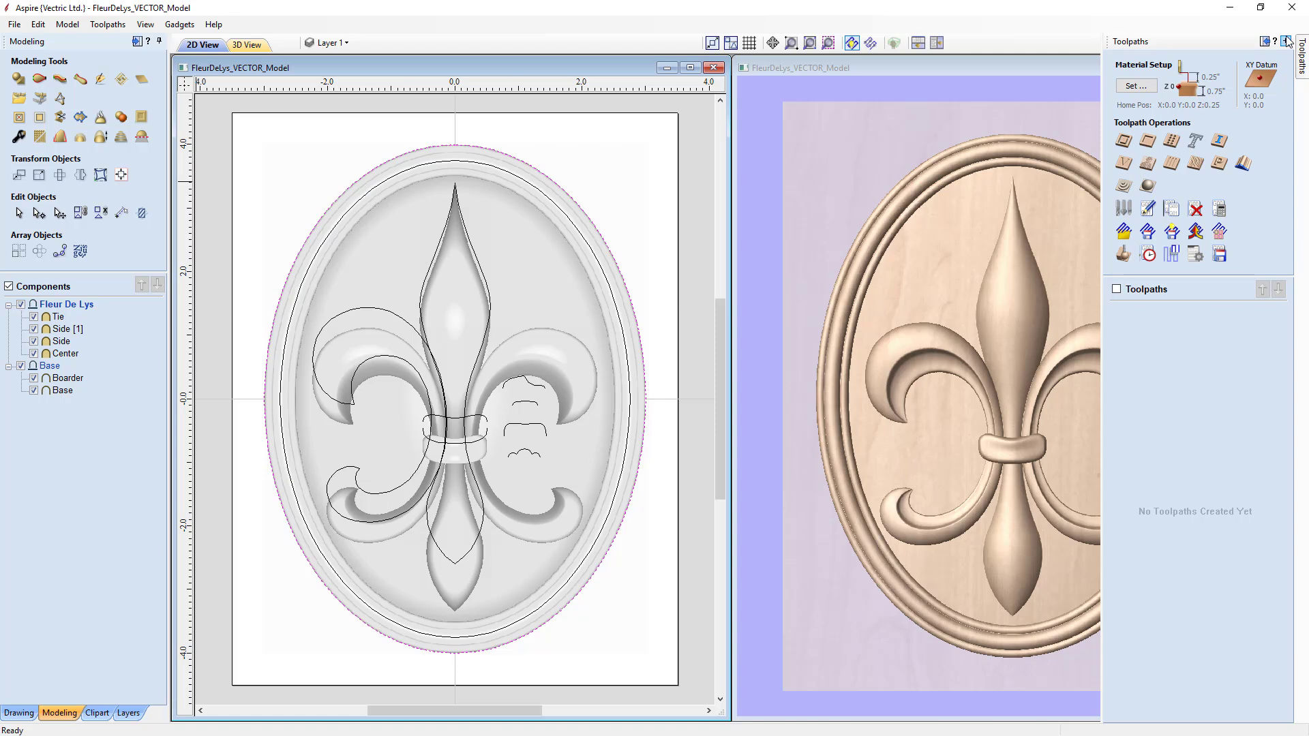
{"action": "left_click", "coordinate": [1286, 42]}
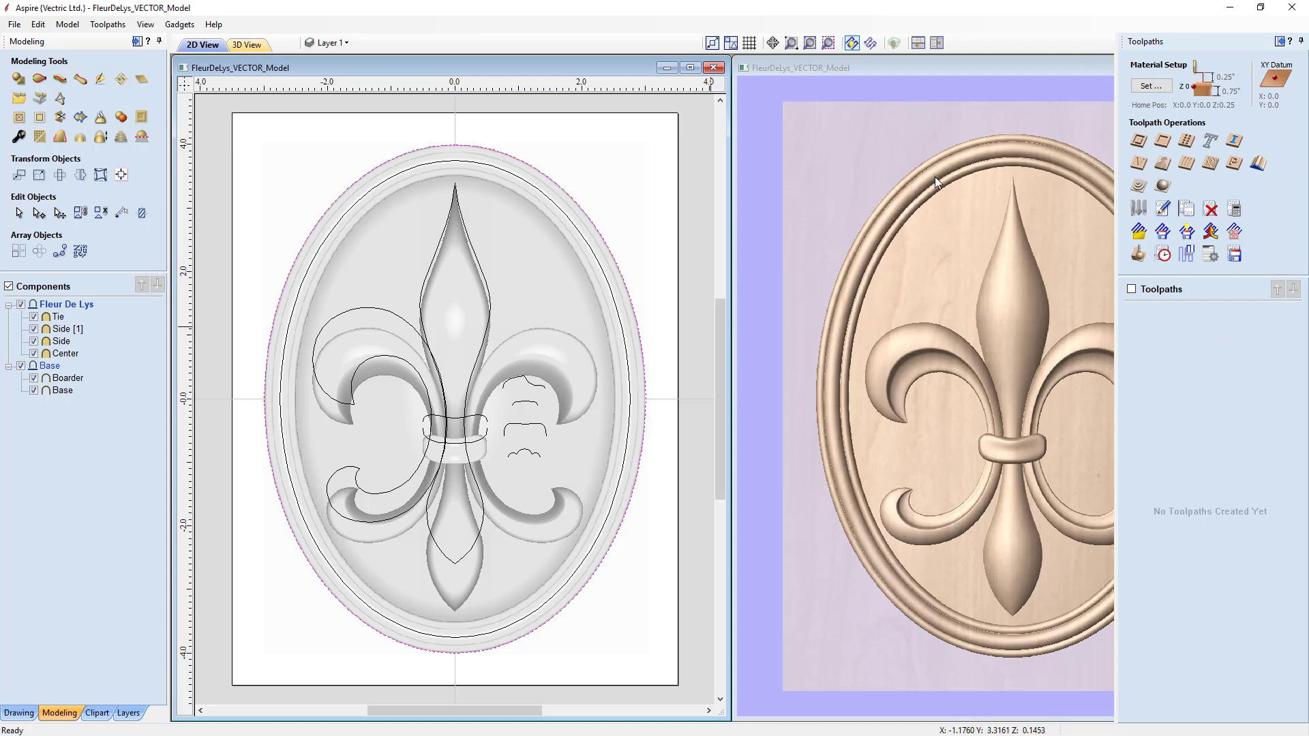
{"action": "left_click", "coordinate": [937, 44]}
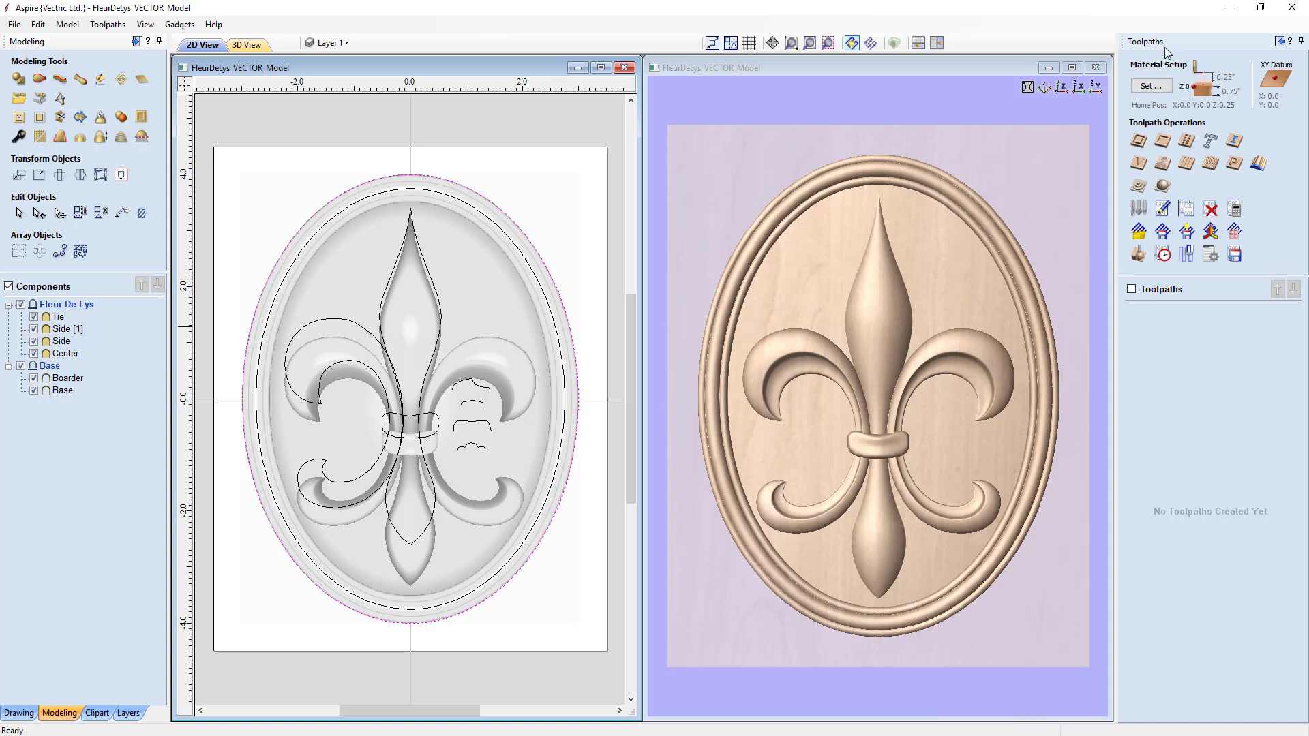
Set the gap above the model to 0.05 inches in the material setup
{"action": "left_click", "coordinate": [1147, 88]}
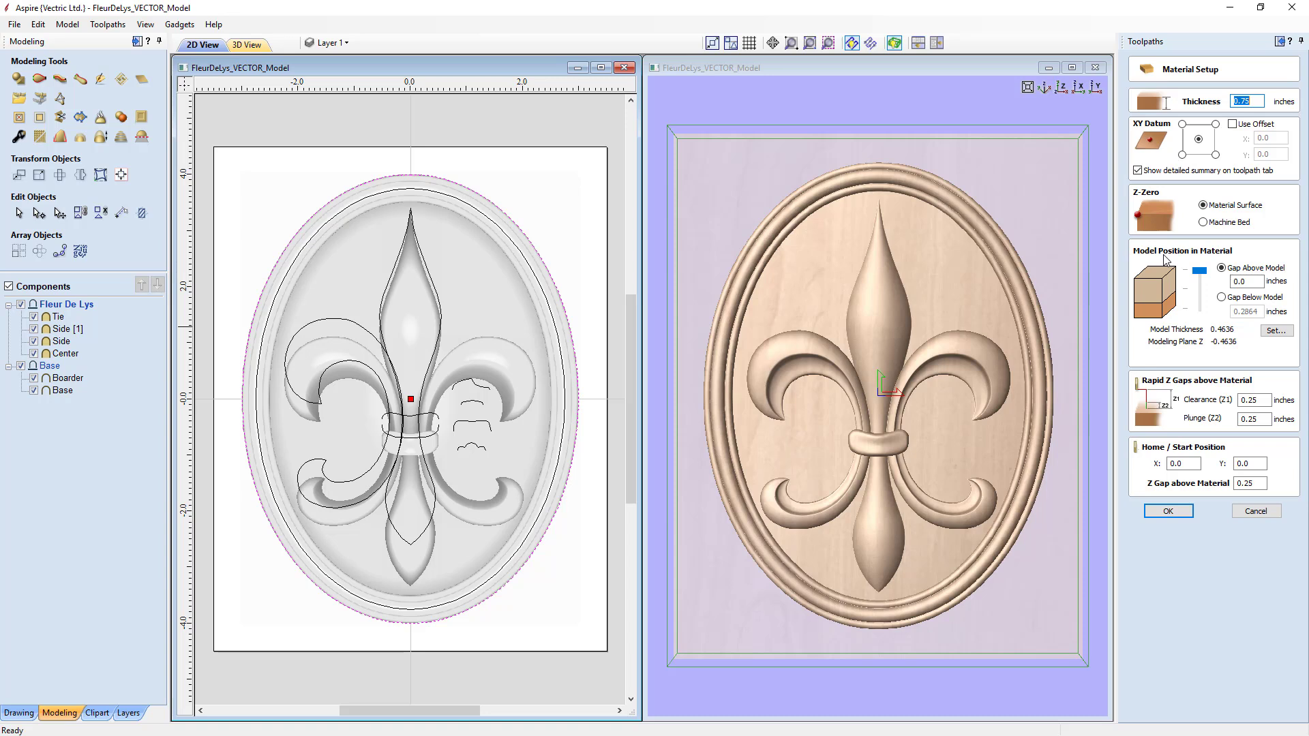
{"action": "left_click", "coordinate": [1248, 282]}
{"action": "type", "text": "5"}
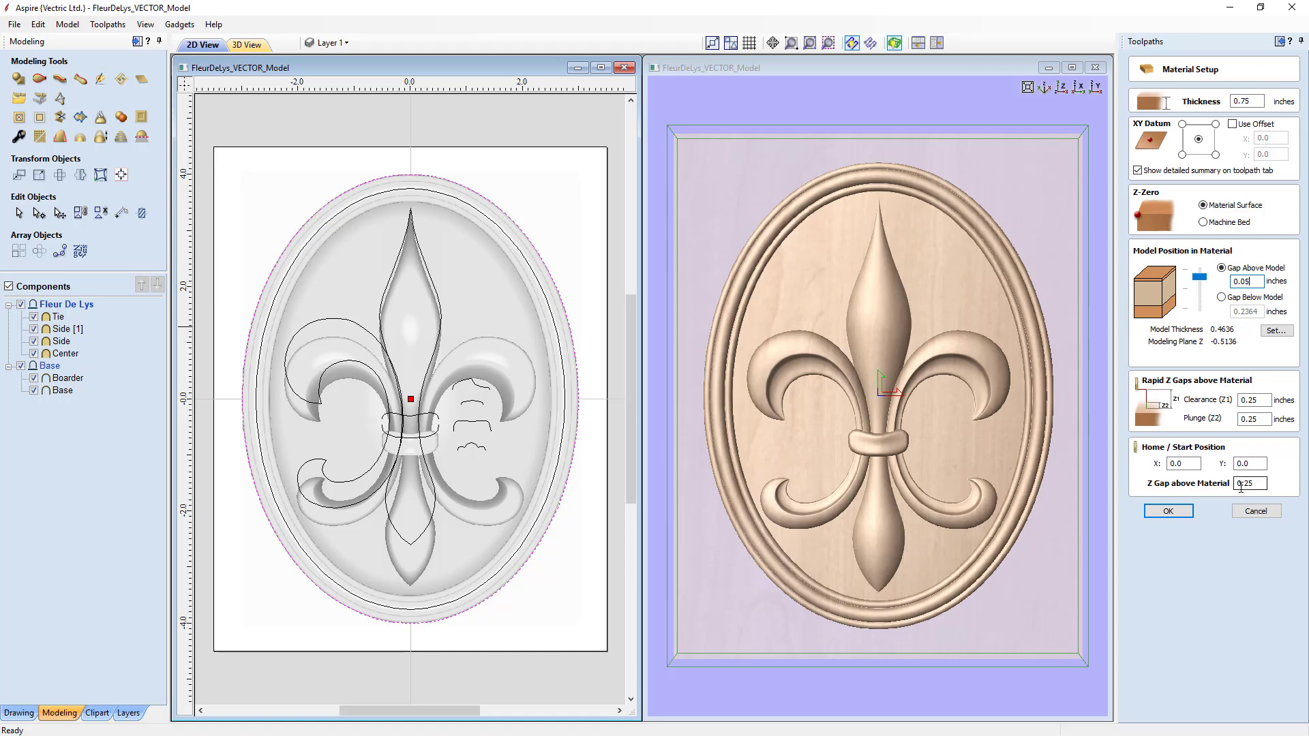
{"action": "left_click", "coordinate": [1168, 511]}
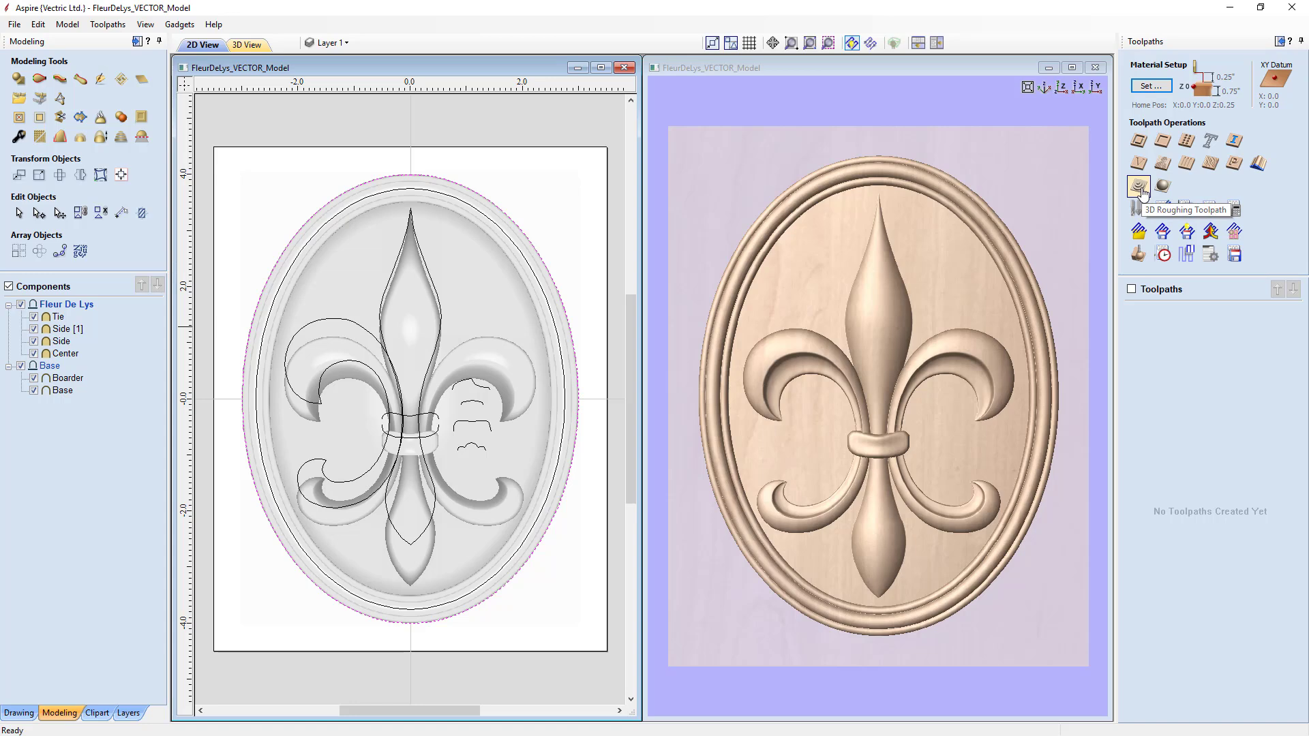
Start a 3D roughing toolpath with the End Mill (1/4") from the imperial tools and review its cutting parameters
{"action": "left_click", "coordinate": [1139, 186]}
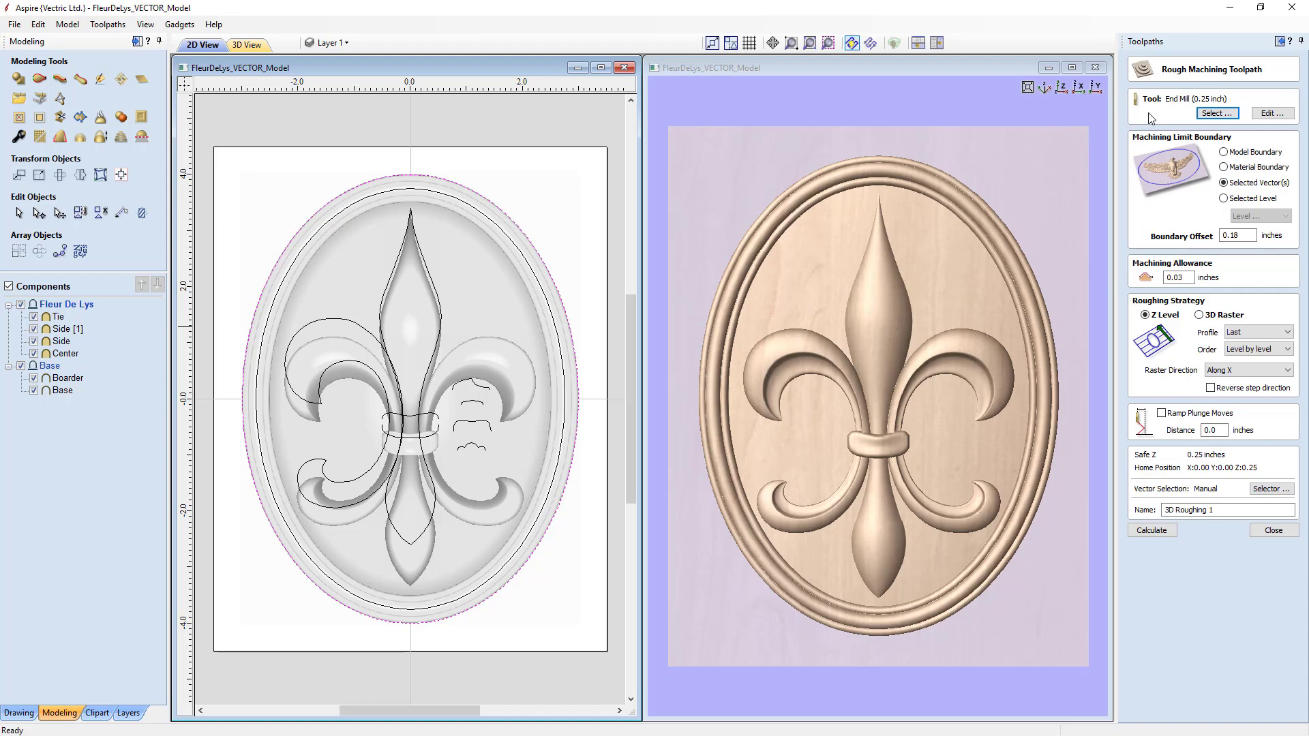
{"action": "left_click", "coordinate": [1216, 114]}
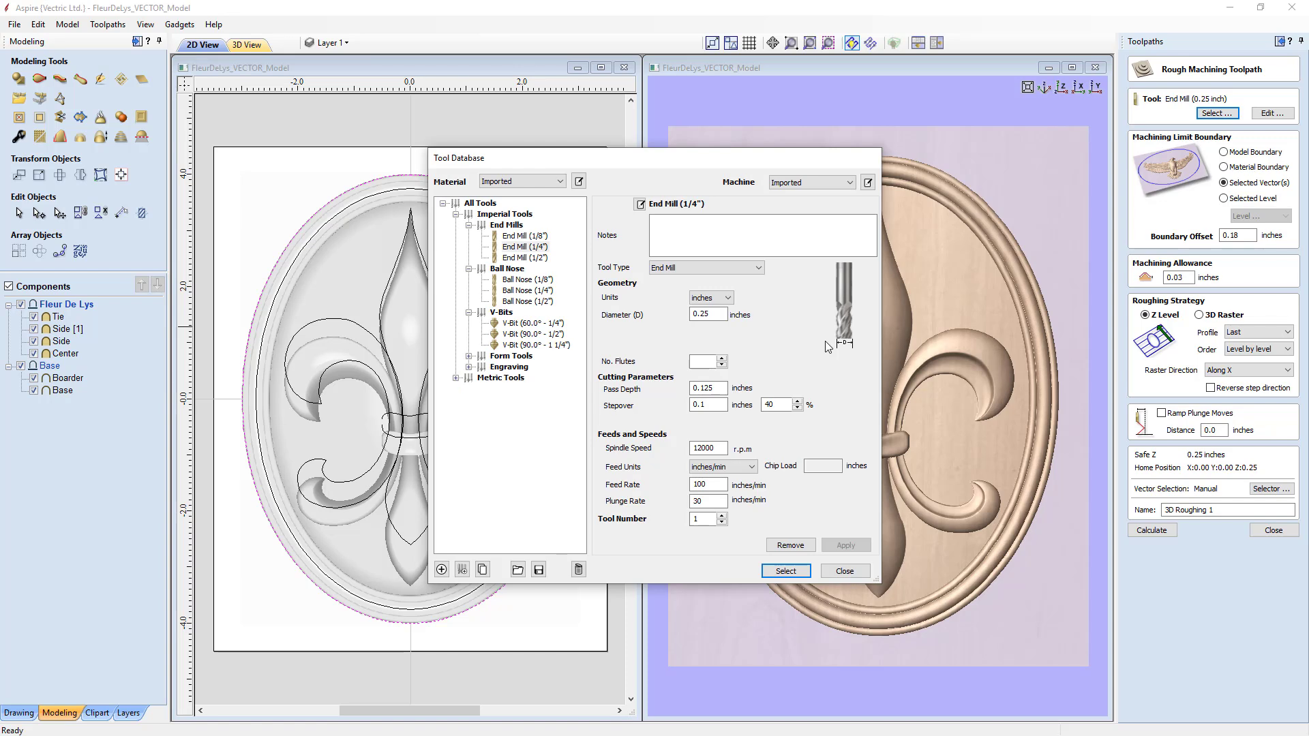
{"action": "left_click", "coordinate": [524, 247]}
{"action": "left_click", "coordinate": [784, 571]}
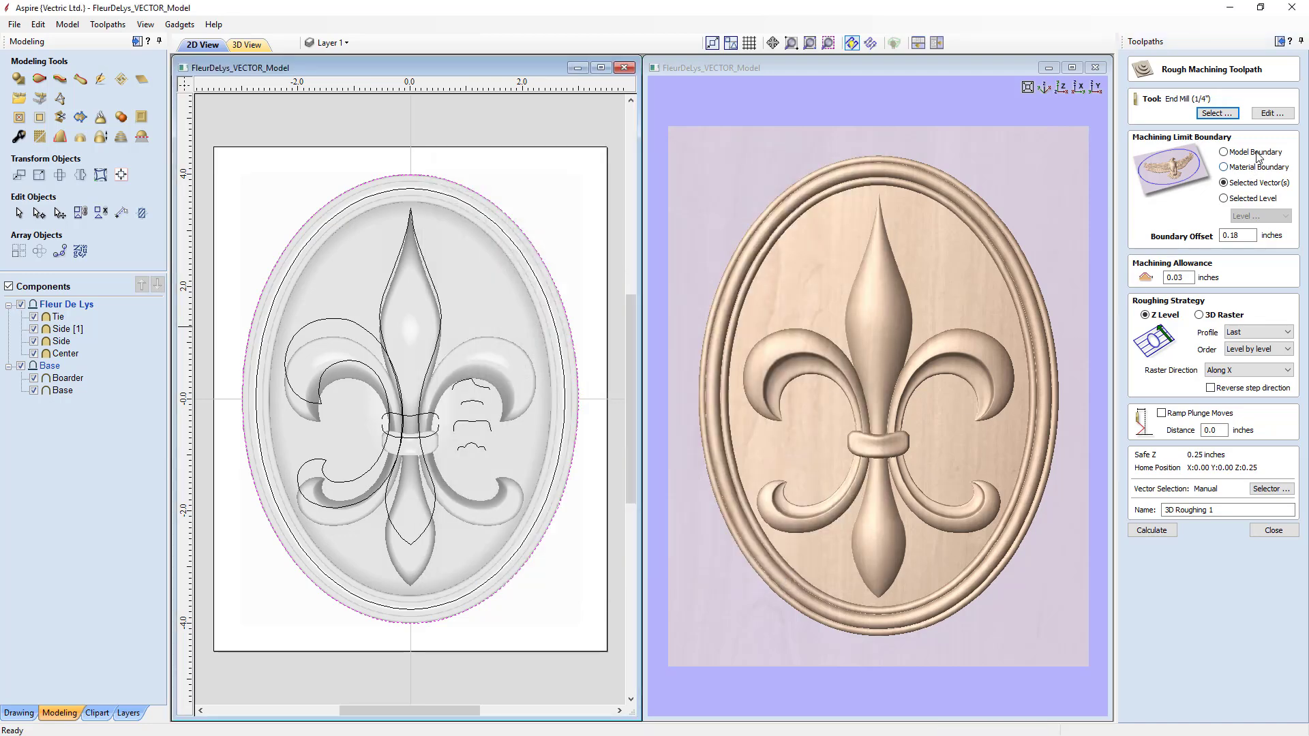
{"action": "left_click", "coordinate": [1274, 115]}
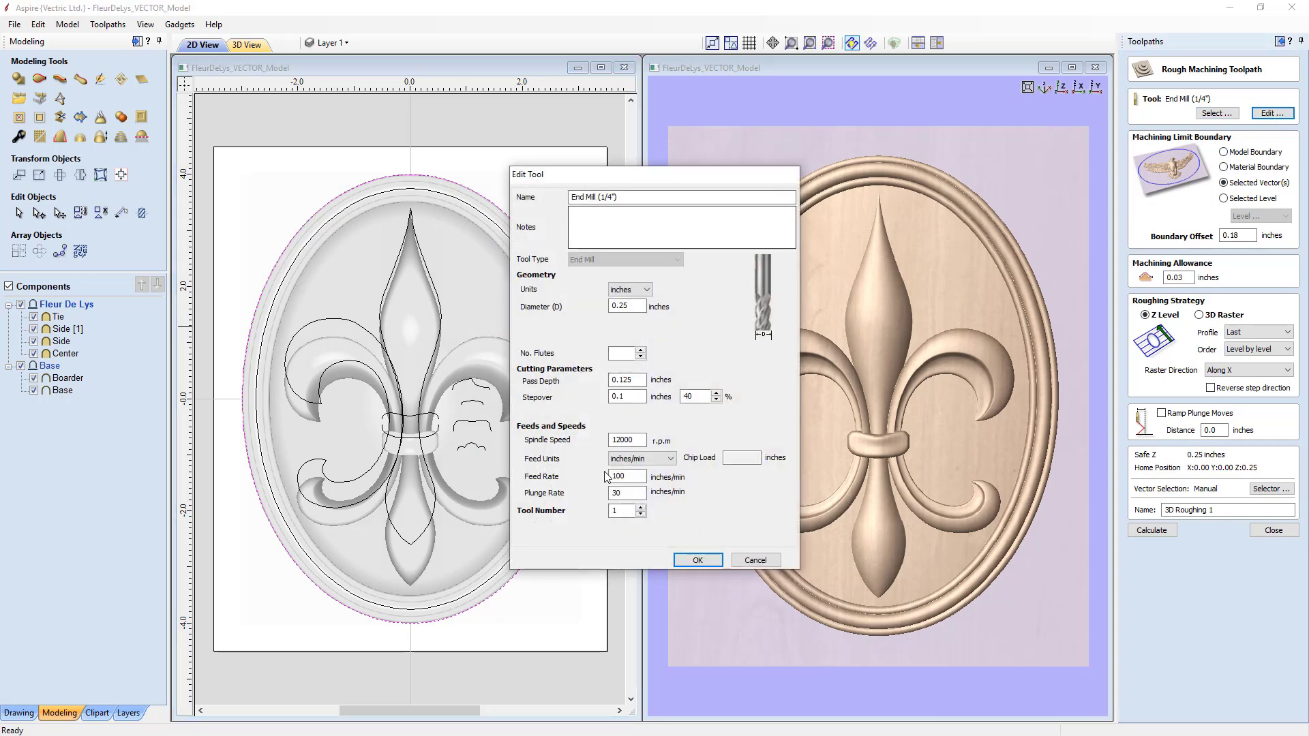
{"action": "left_click", "coordinate": [641, 385]}
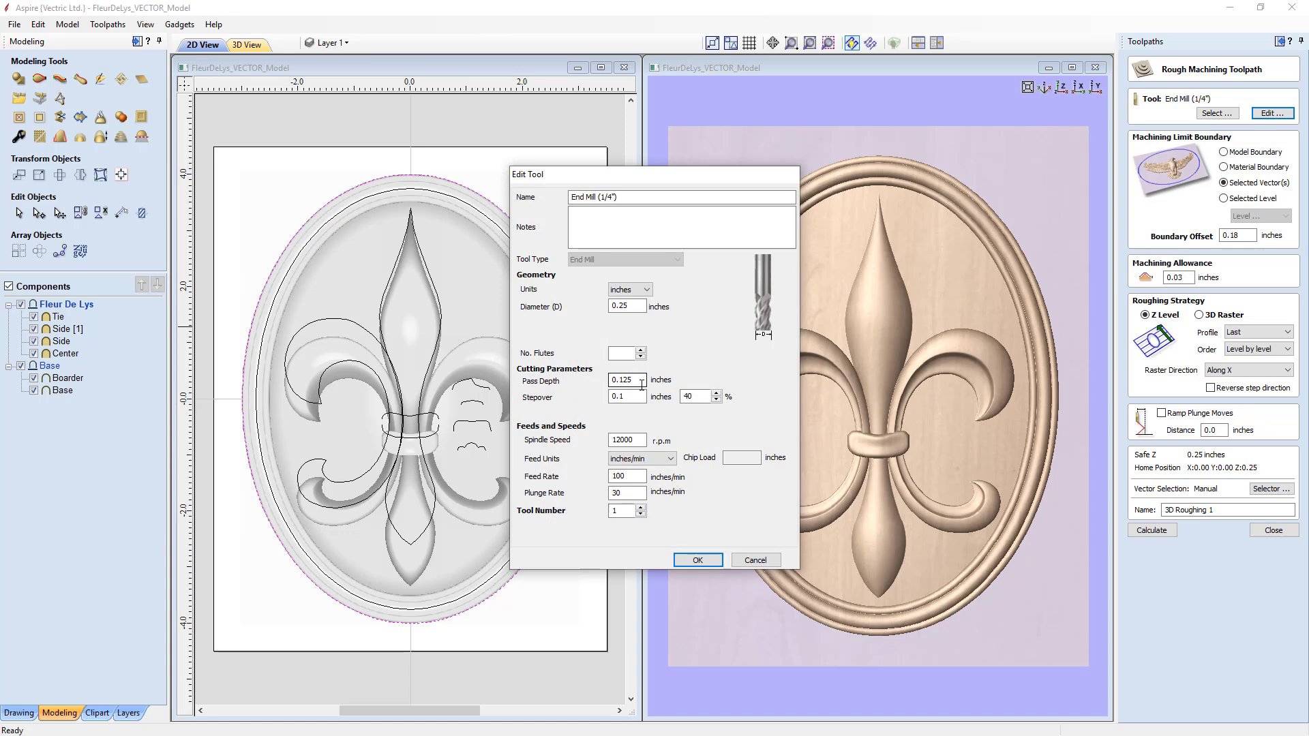
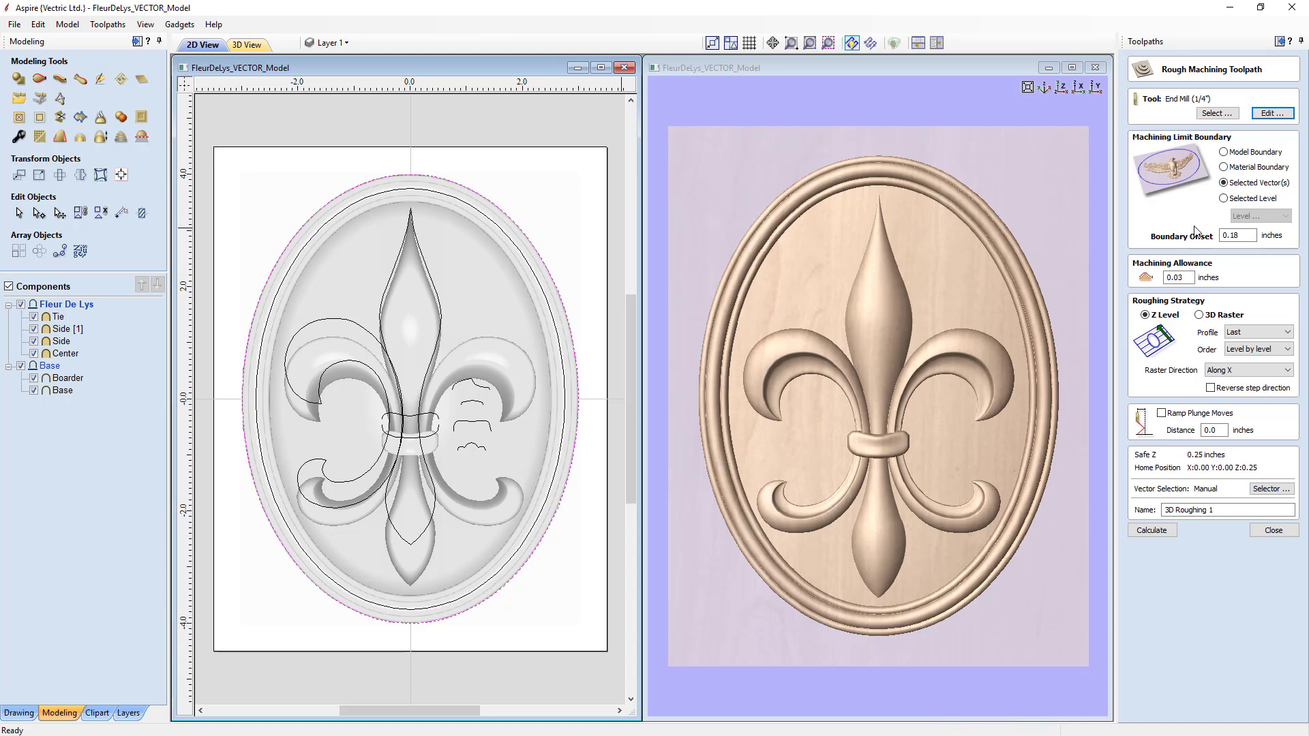
Set the roughing boundary offset to 0.25 inches, with Level by level order and raster direction Along X
{"action": "left_click", "coordinate": [1240, 237]}
{"action": "left_click_drag", "start_coordinate": [1240, 237], "coordinate": [1216, 236]}
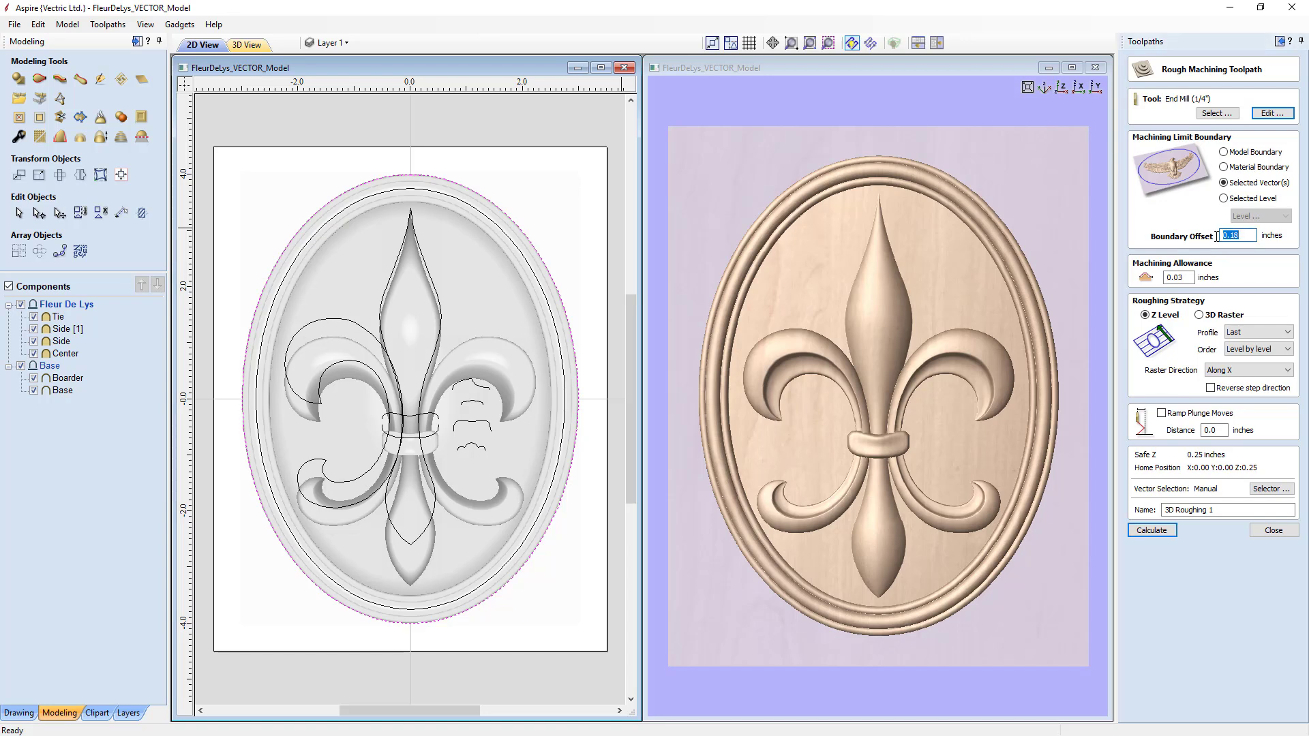
{"action": "type", "text": ".25"}
{"action": "left_click", "coordinate": [1252, 353]}
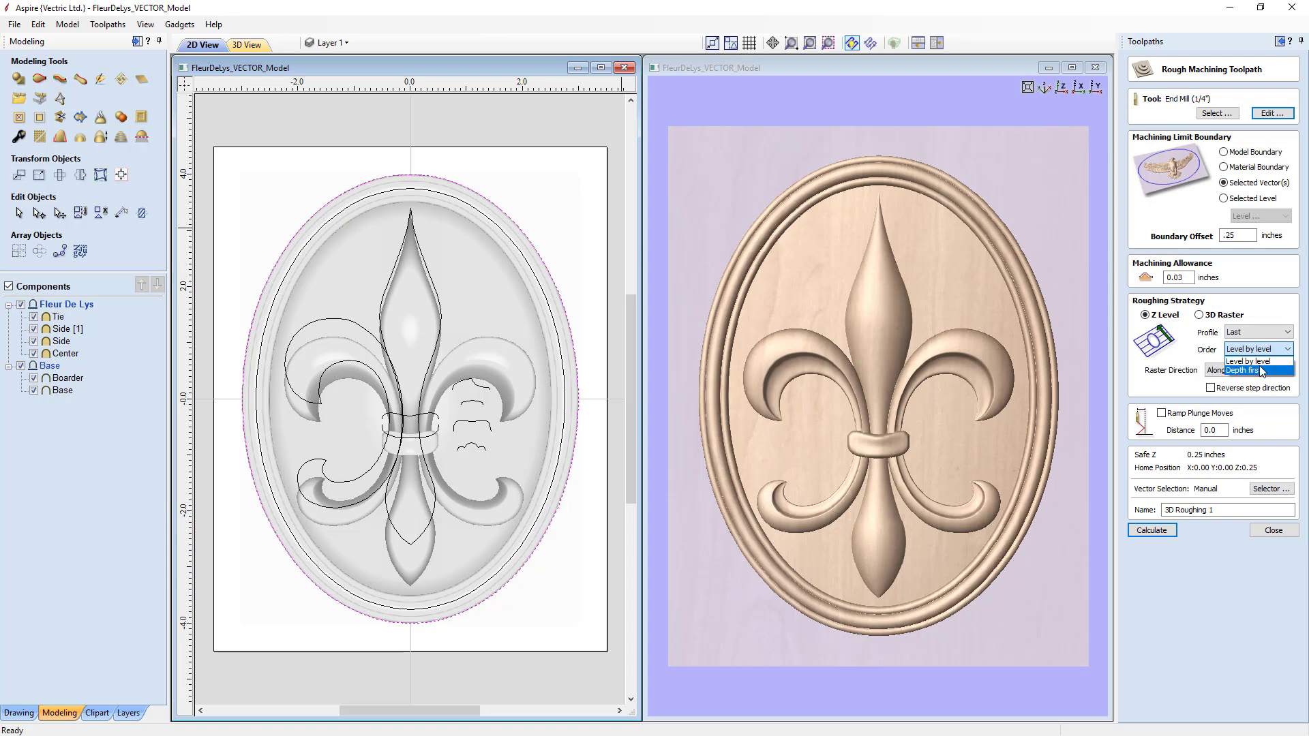
{"action": "left_click", "coordinate": [1234, 361]}
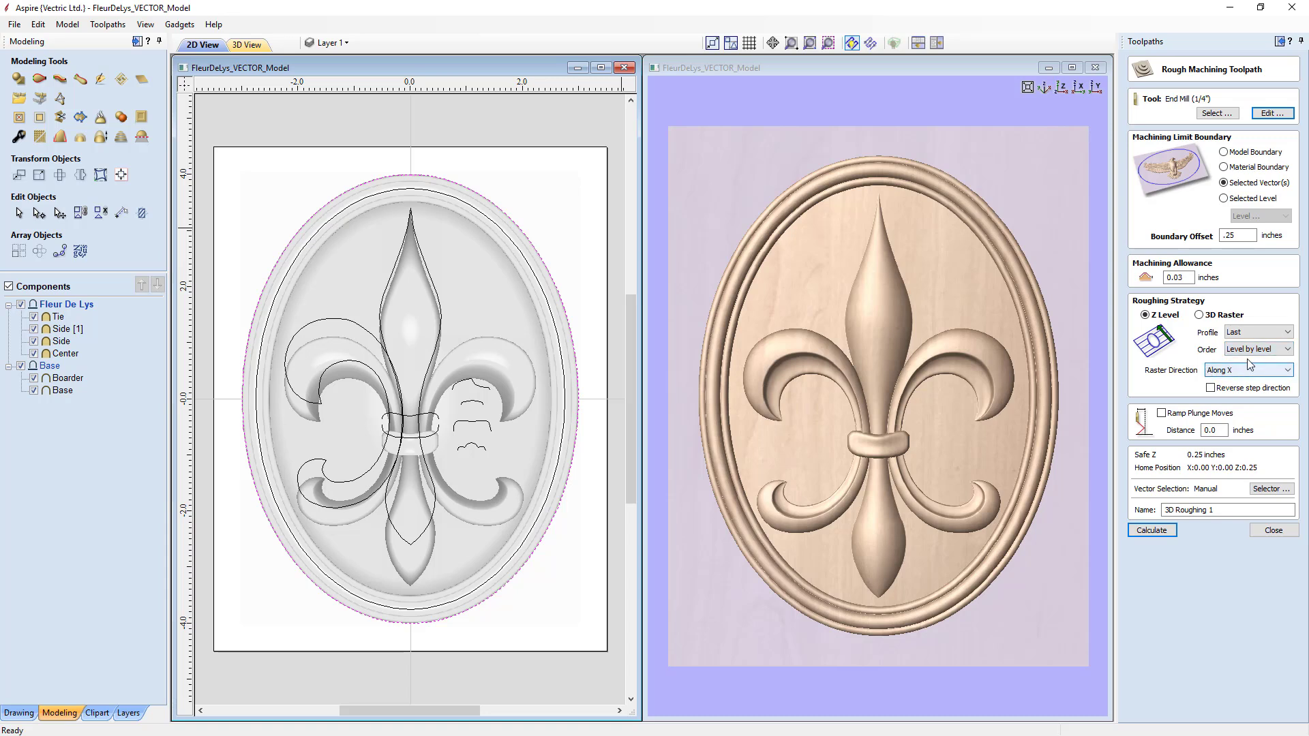
{"action": "left_click", "coordinate": [1275, 372]}
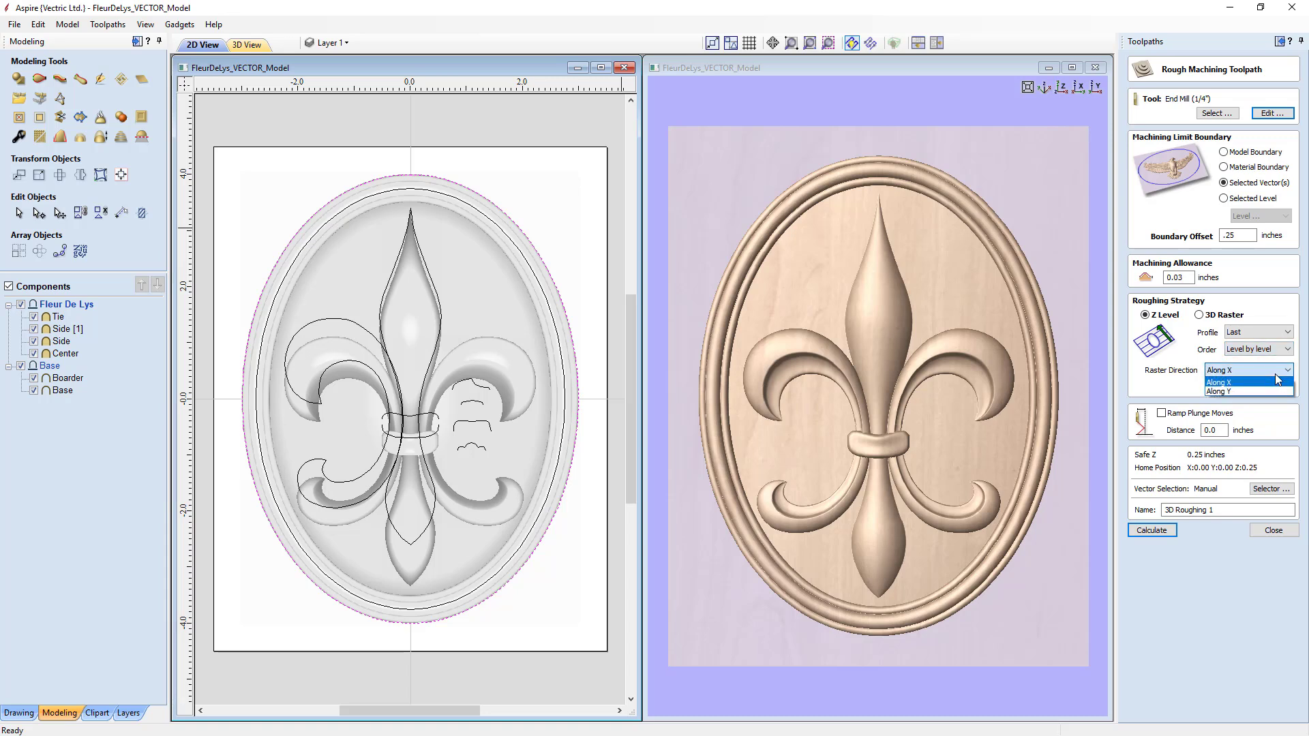
{"action": "left_click", "coordinate": [1197, 373]}
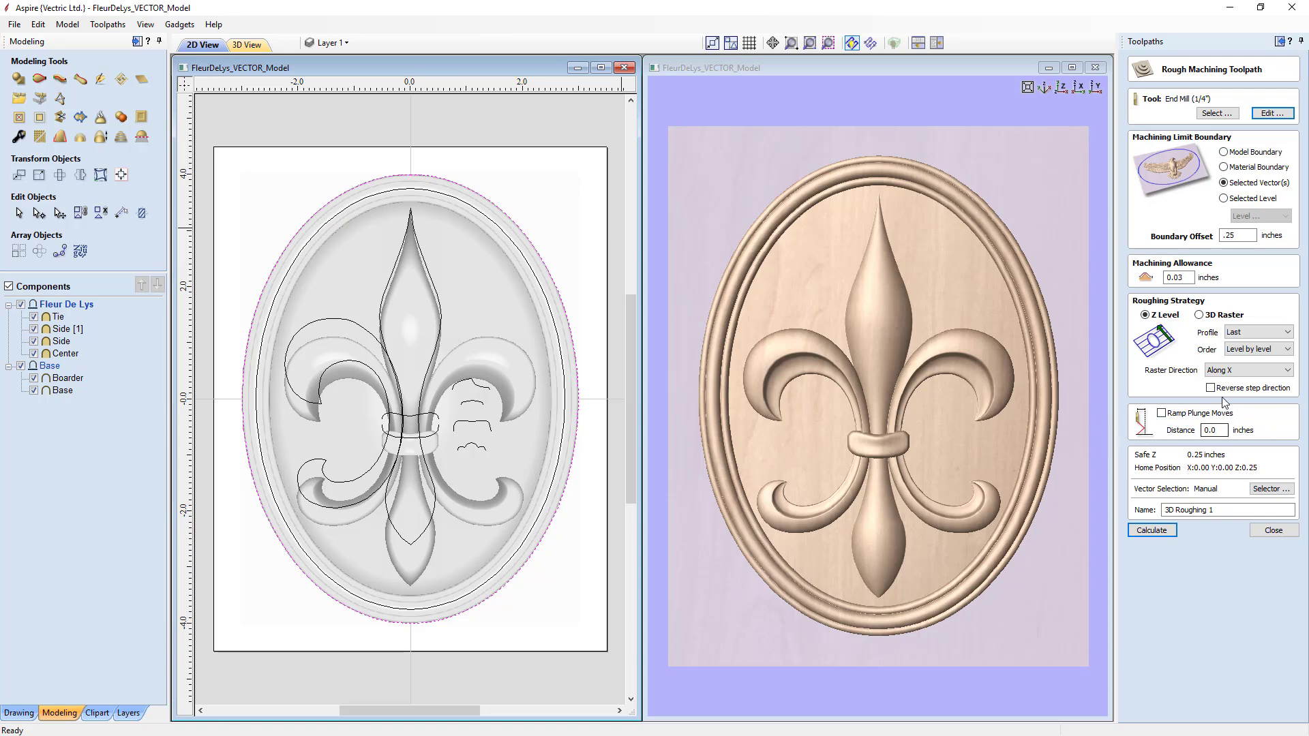
Name the roughing toolpath "3D Roughing" and calculate it
{"action": "left_click_drag", "start_coordinate": [1217, 511], "coordinate": [1209, 511]}
{"action": "key", "text": "BackSpace"}
{"action": "left_click", "coordinate": [1160, 533]}
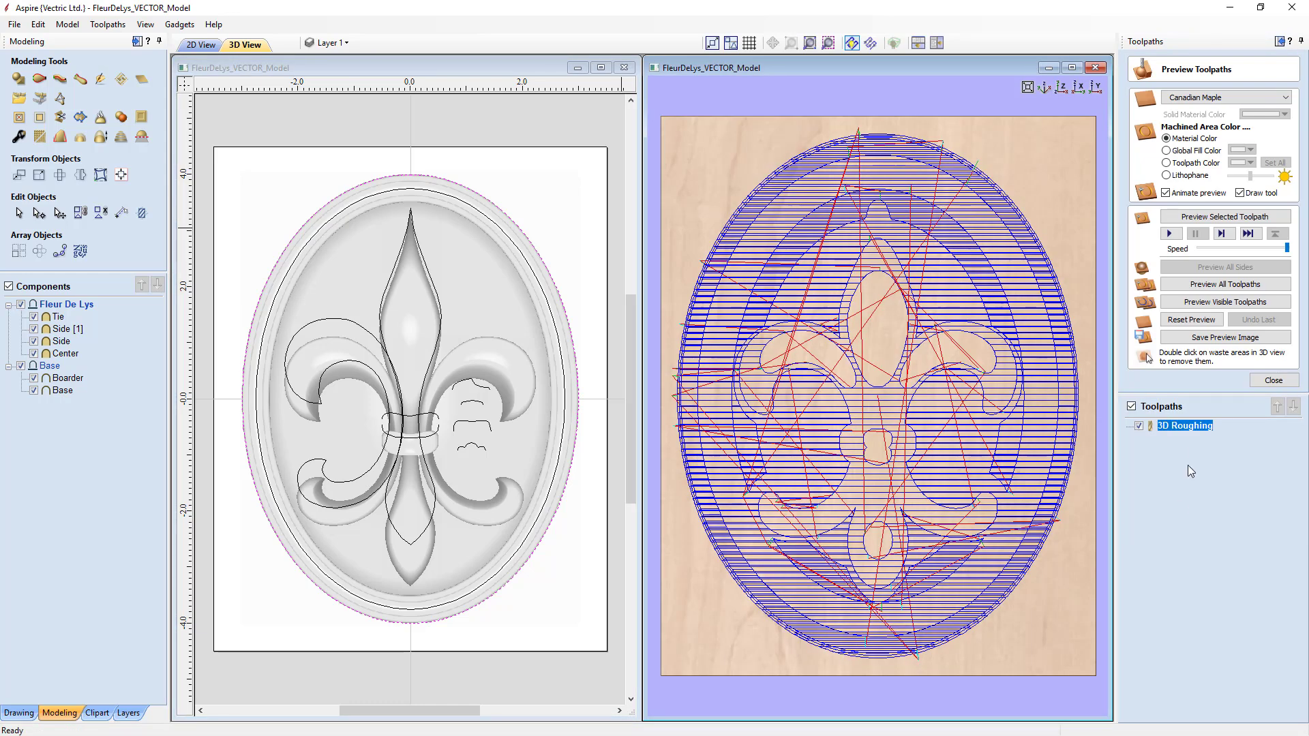
Preview the visible roughing toolpath in the 3D view, inspect the simulated cut from an angle, and close the preview
{"action": "left_click", "coordinate": [1212, 304]}
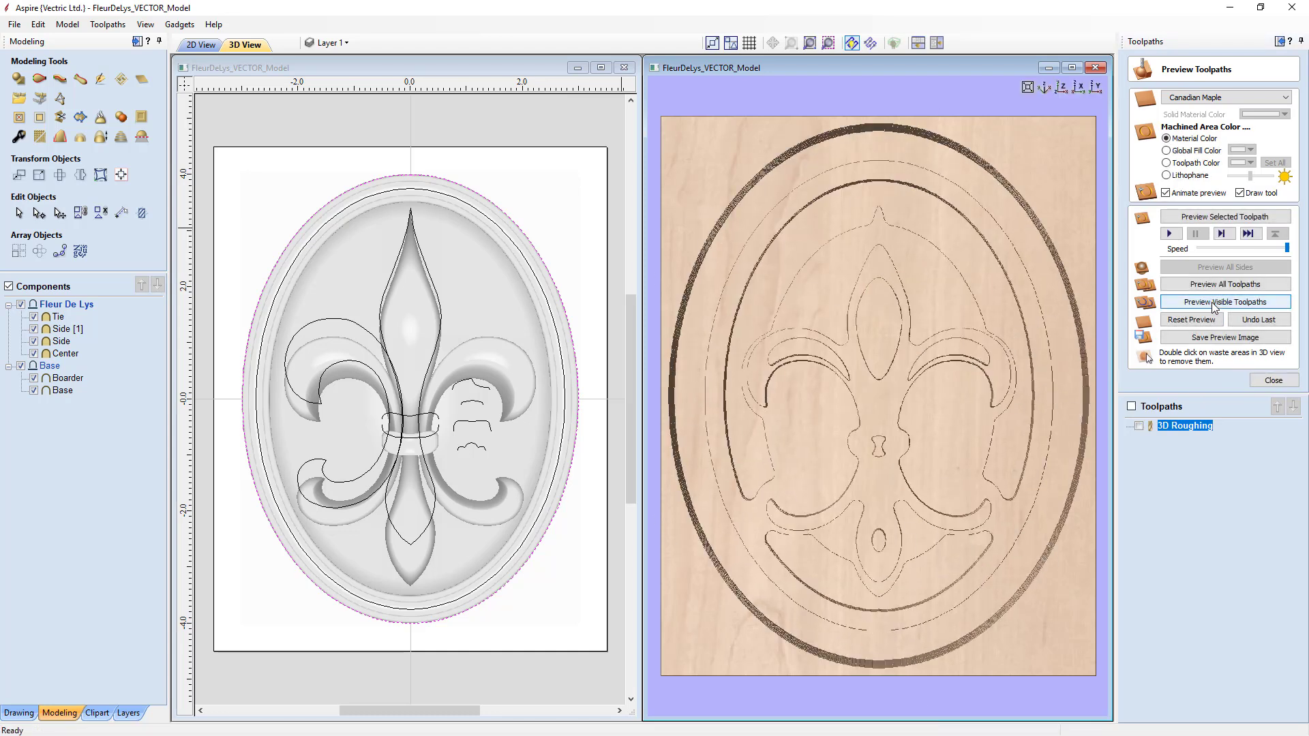
{"action": "left_click_drag", "start_coordinate": [907, 545], "coordinate": [849, 577]}
{"action": "left_click", "coordinate": [1273, 381]}
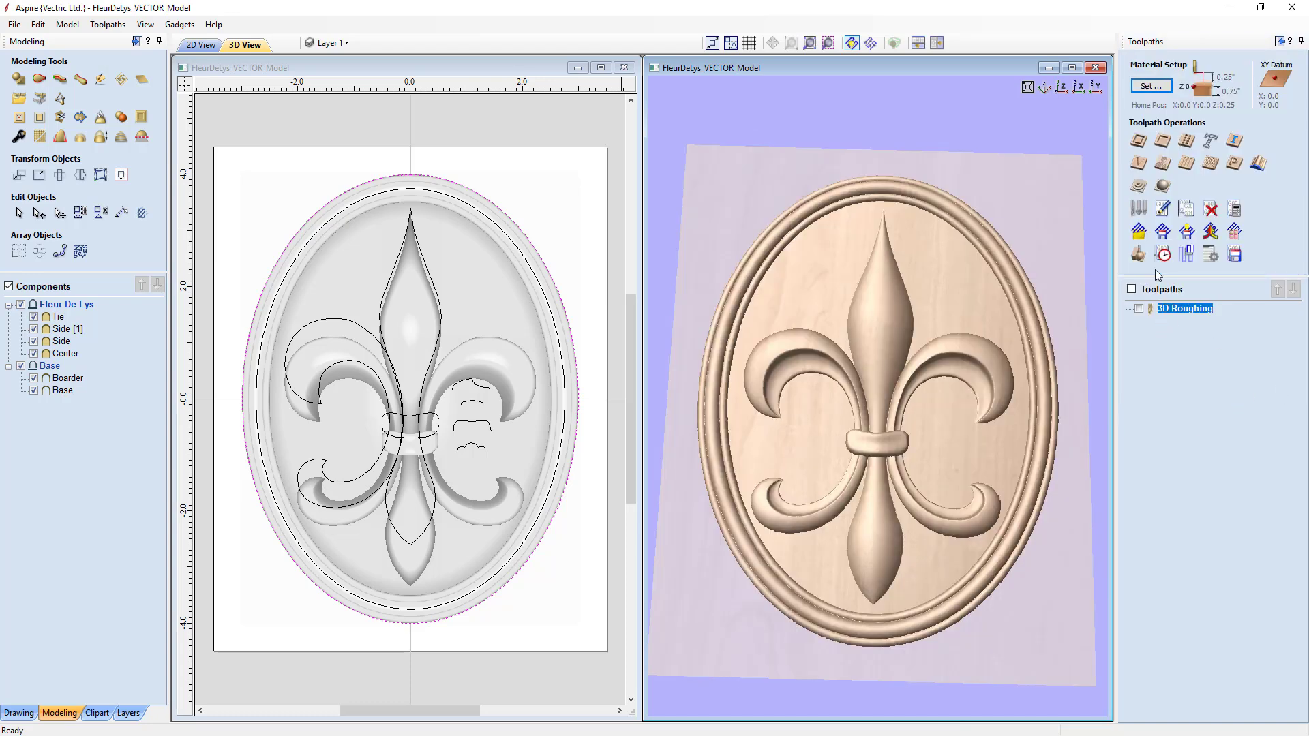
Start a 3D finishing toolpath and set its boundary offset to 0.125 inches
{"action": "left_click", "coordinate": [1163, 187]}
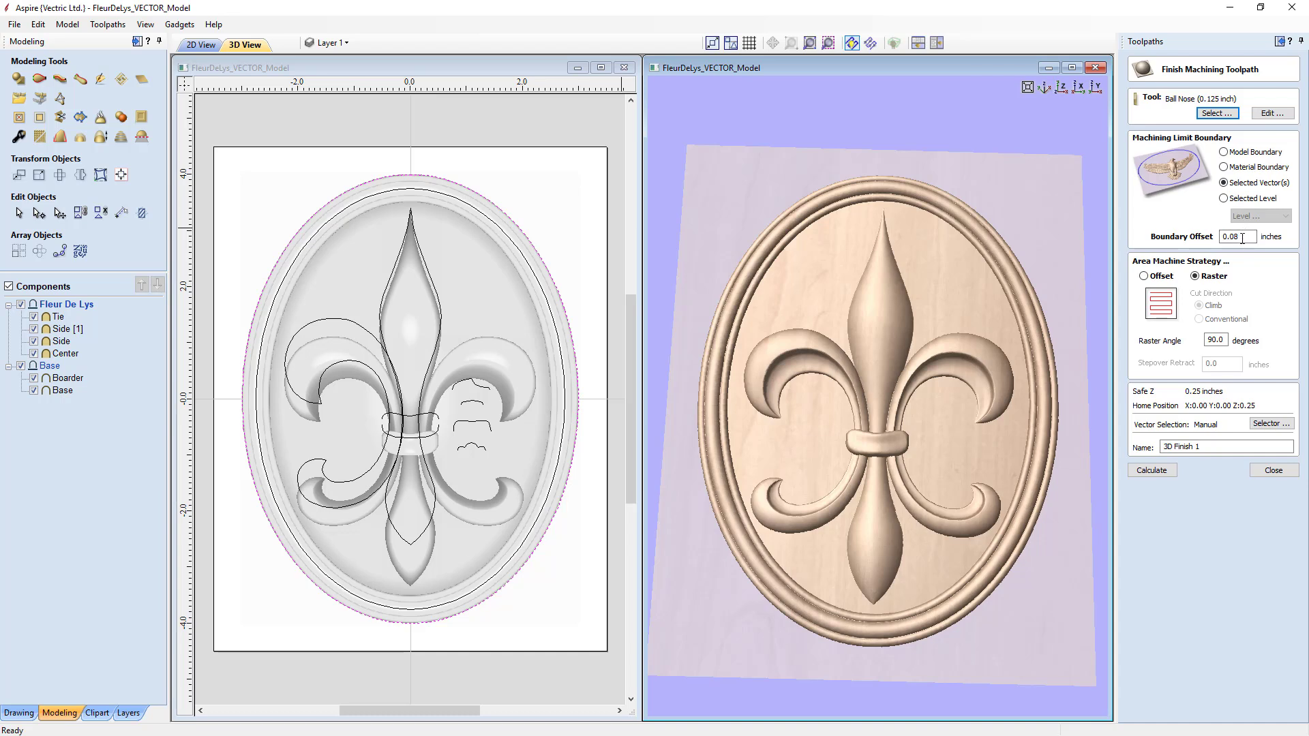
{"action": "left_click_drag", "start_coordinate": [1240, 238], "coordinate": [1232, 238]}
{"action": "type", "text": "125"}
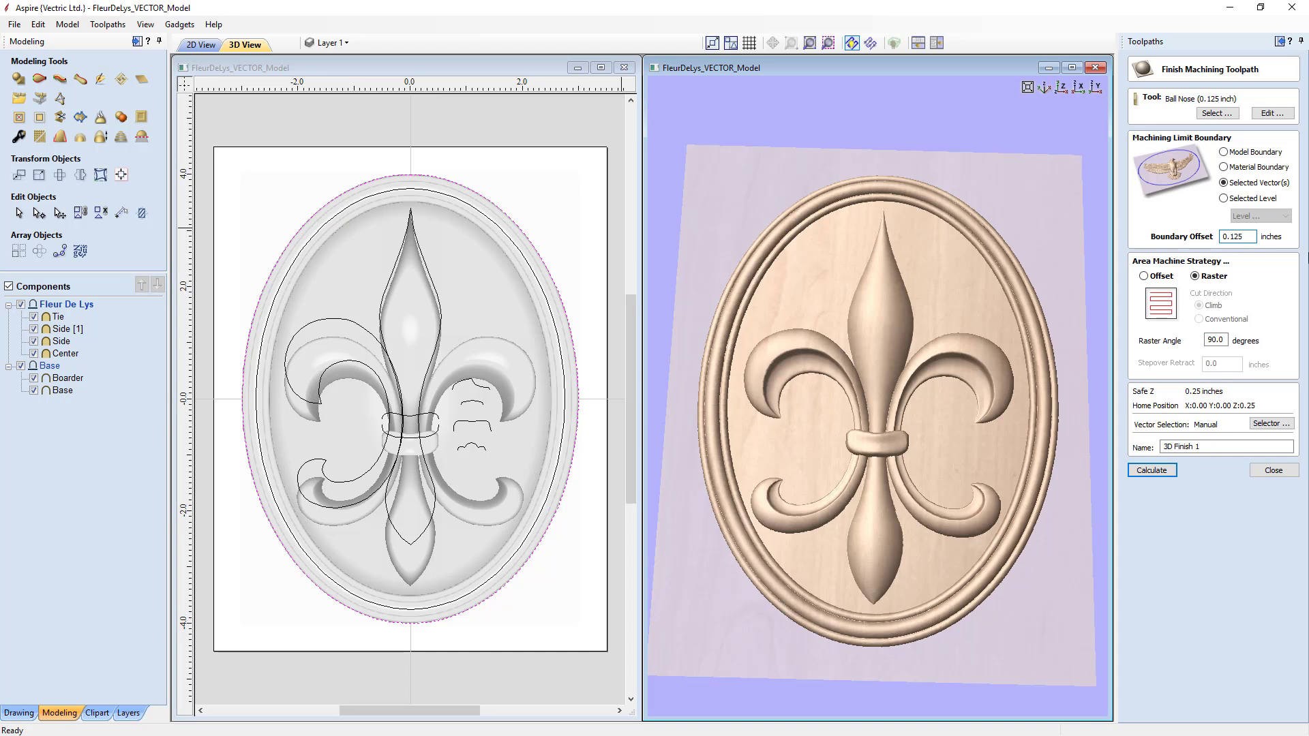
Compare the area machining strategies and set the finishing toolpath to Offset
{"action": "left_click", "coordinate": [1144, 276]}
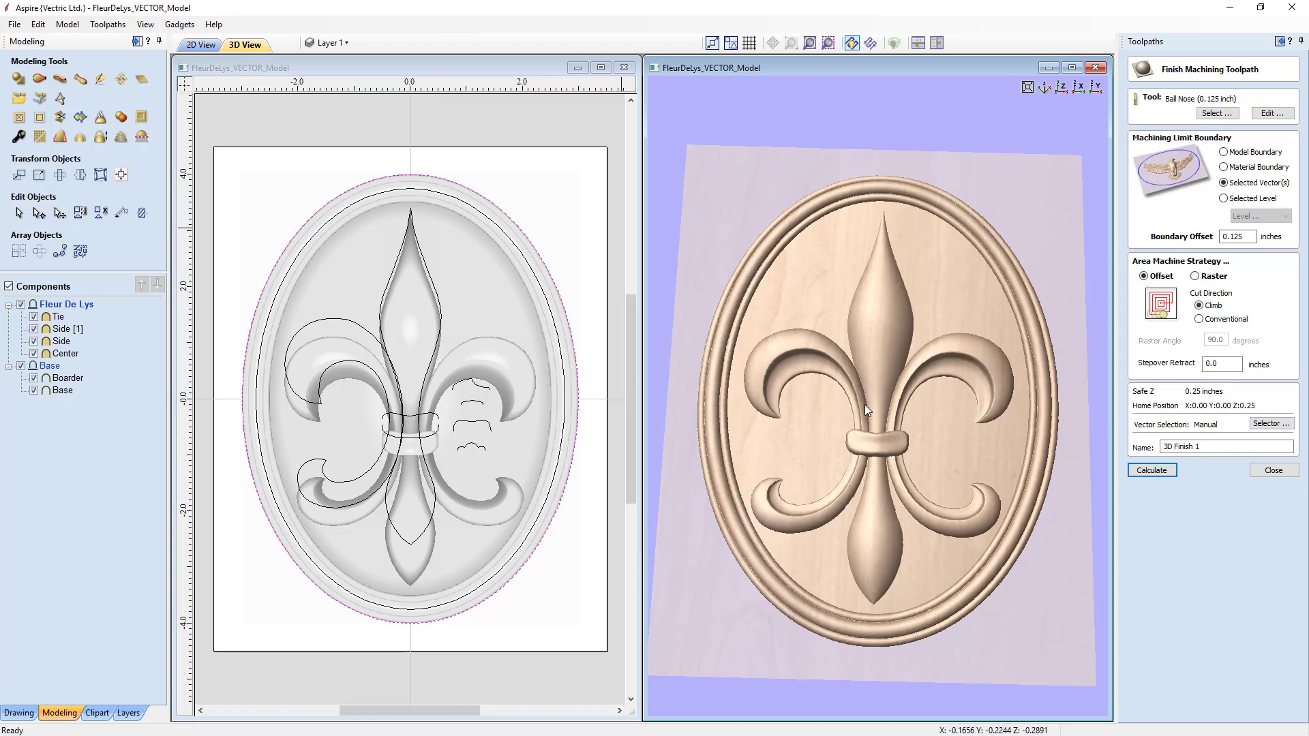
{"action": "left_click", "coordinate": [1195, 276]}
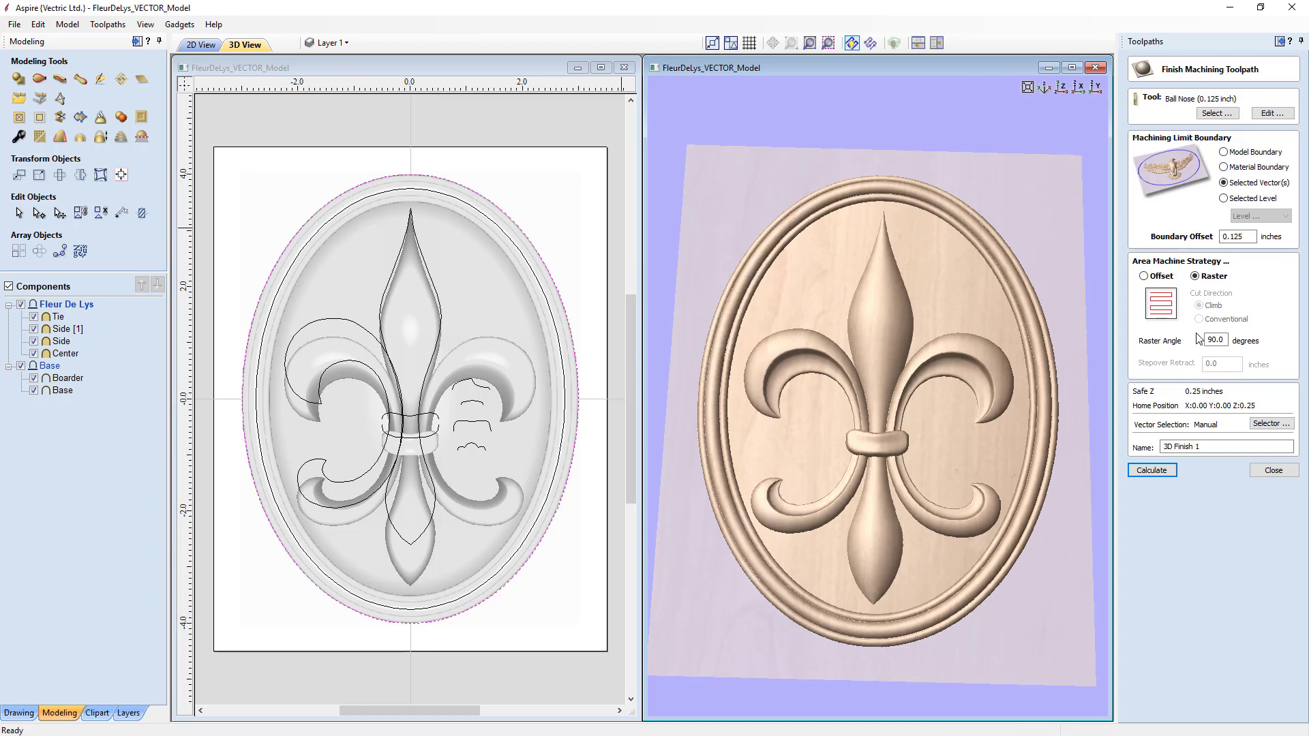
{"action": "left_click", "coordinate": [1143, 276]}
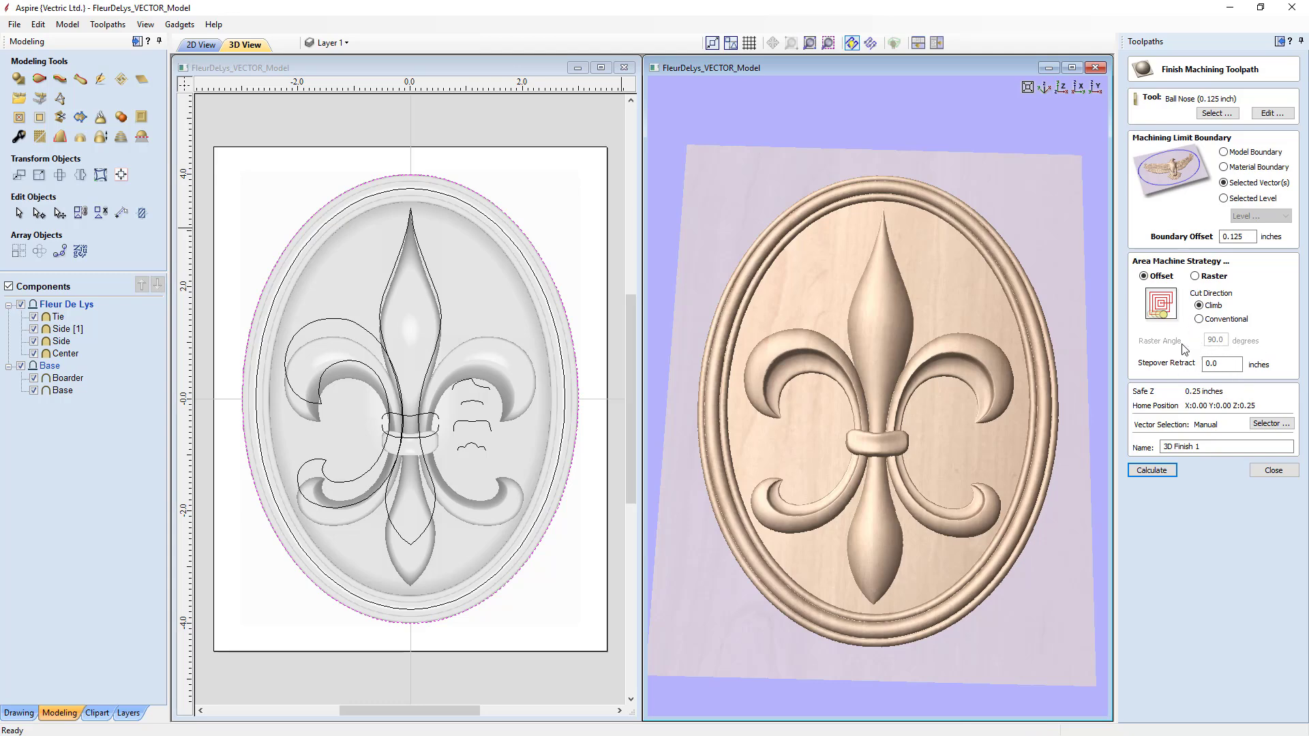
{"action": "left_click_drag", "start_coordinate": [900, 497], "coordinate": [880, 515]}
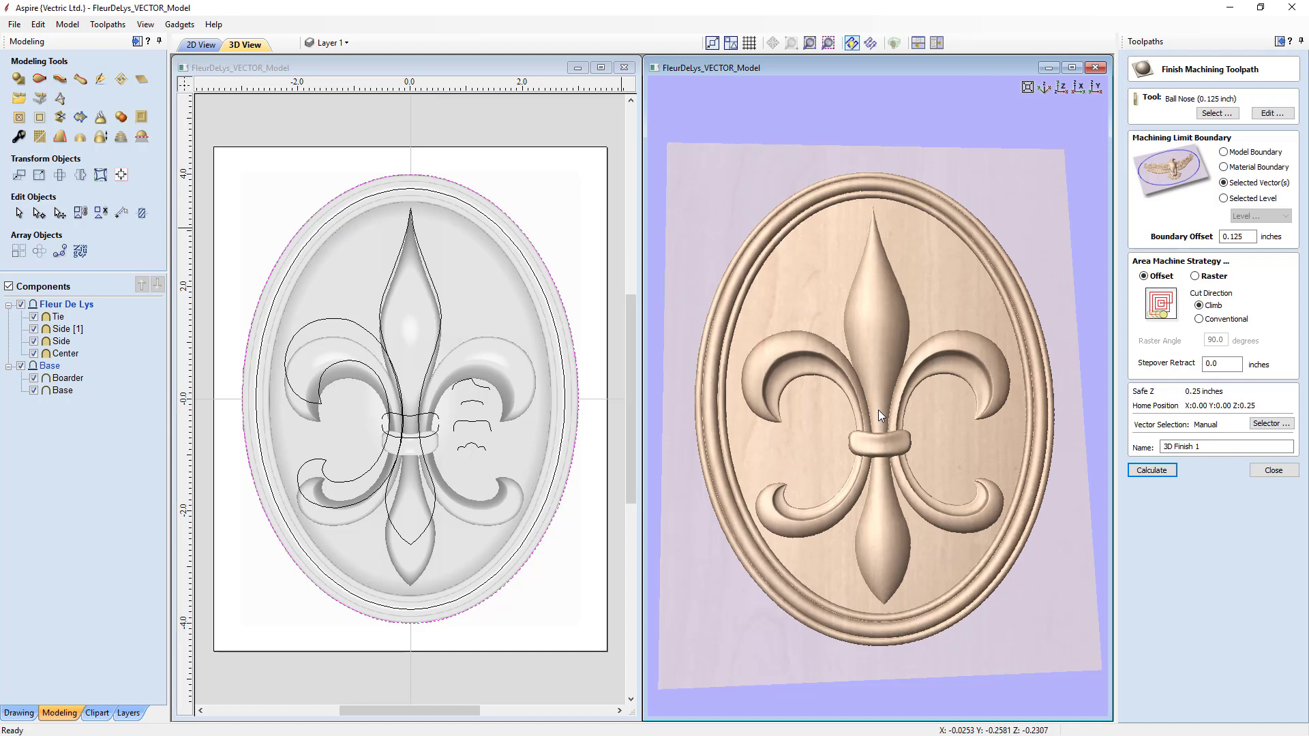
Name the finishing toolpath "3D Finish - .125EM" and calculate it
{"action": "left_click", "coordinate": [1222, 368]}
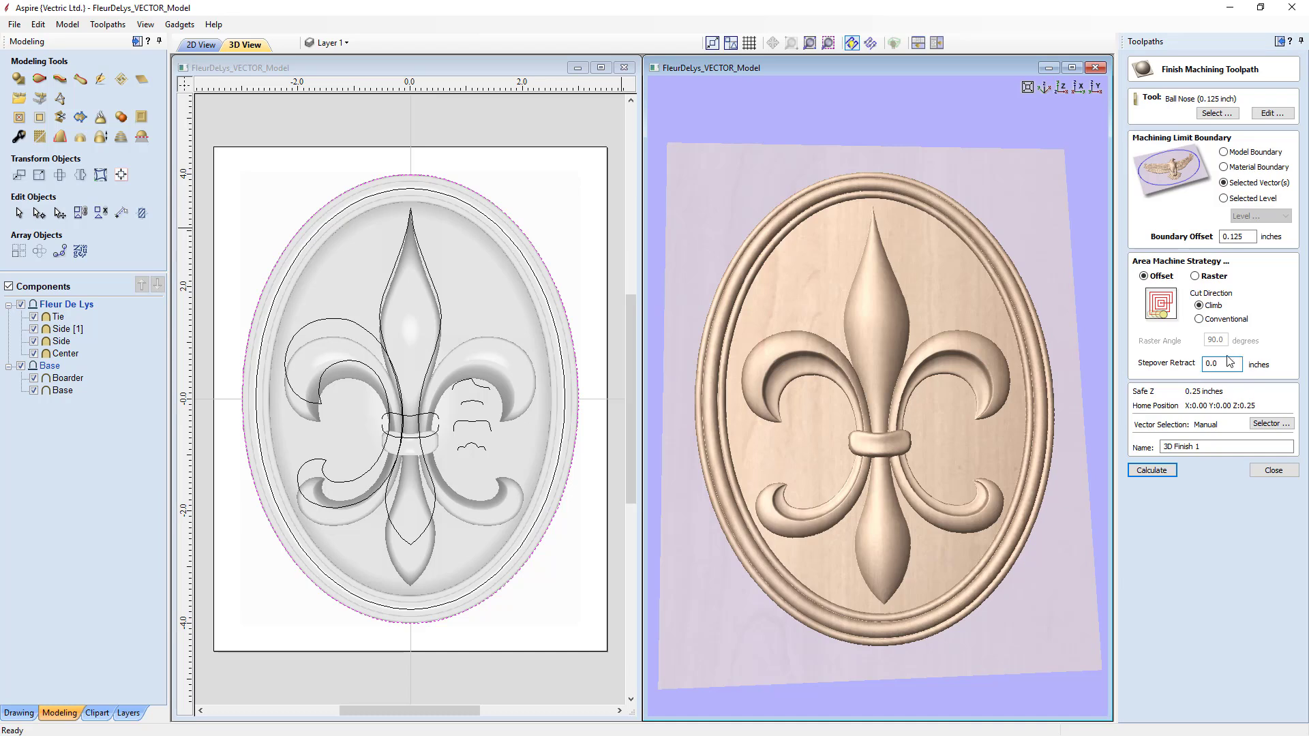
{"action": "double_click", "coordinate": [1197, 447]}
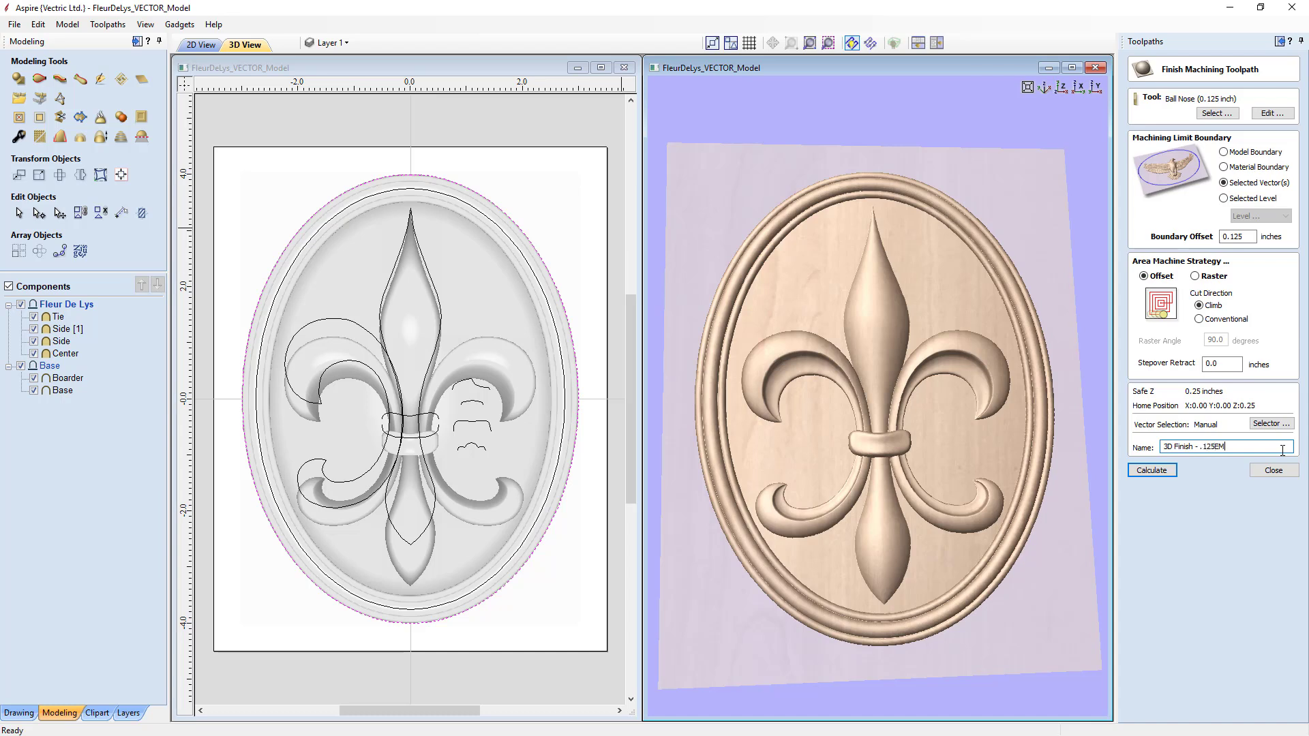
{"action": "left_click", "coordinate": [1155, 477]}
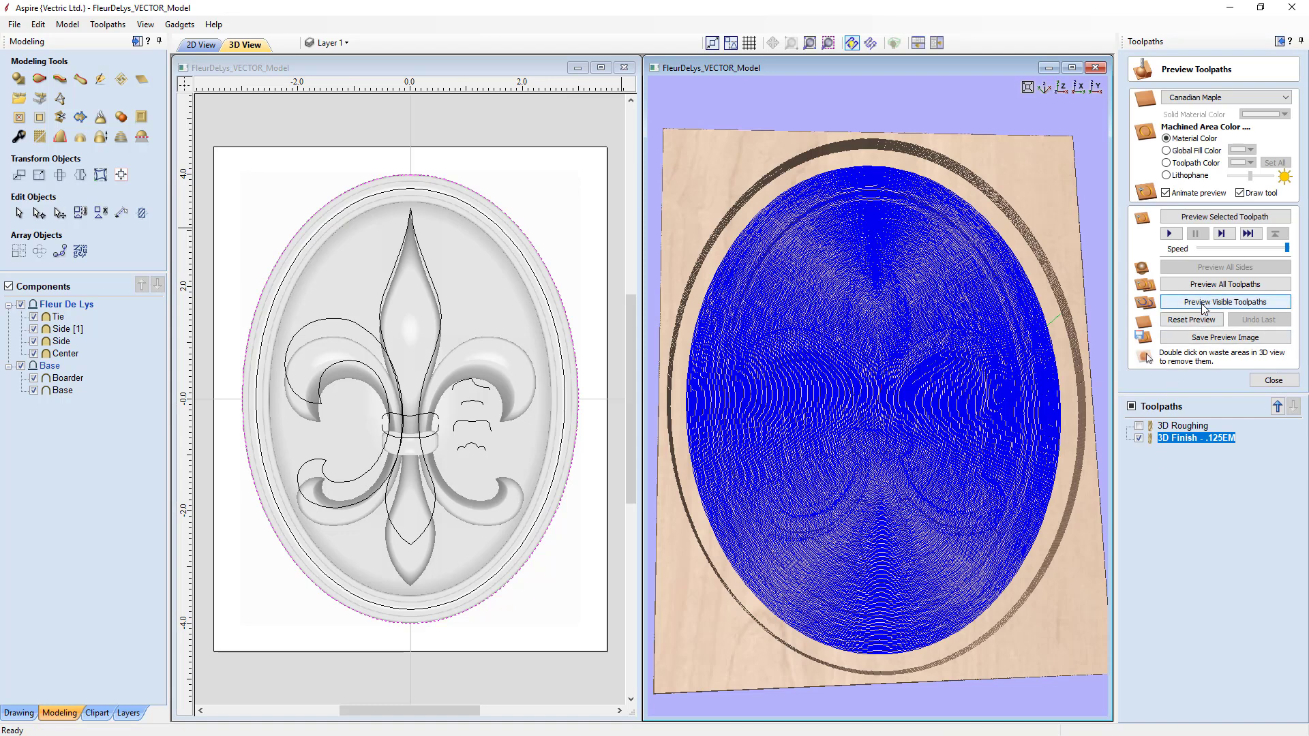
Preview the visible finishing toolpath in the 3D view, inspect the simulated carving, and close the preview
{"action": "left_click", "coordinate": [1201, 309]}
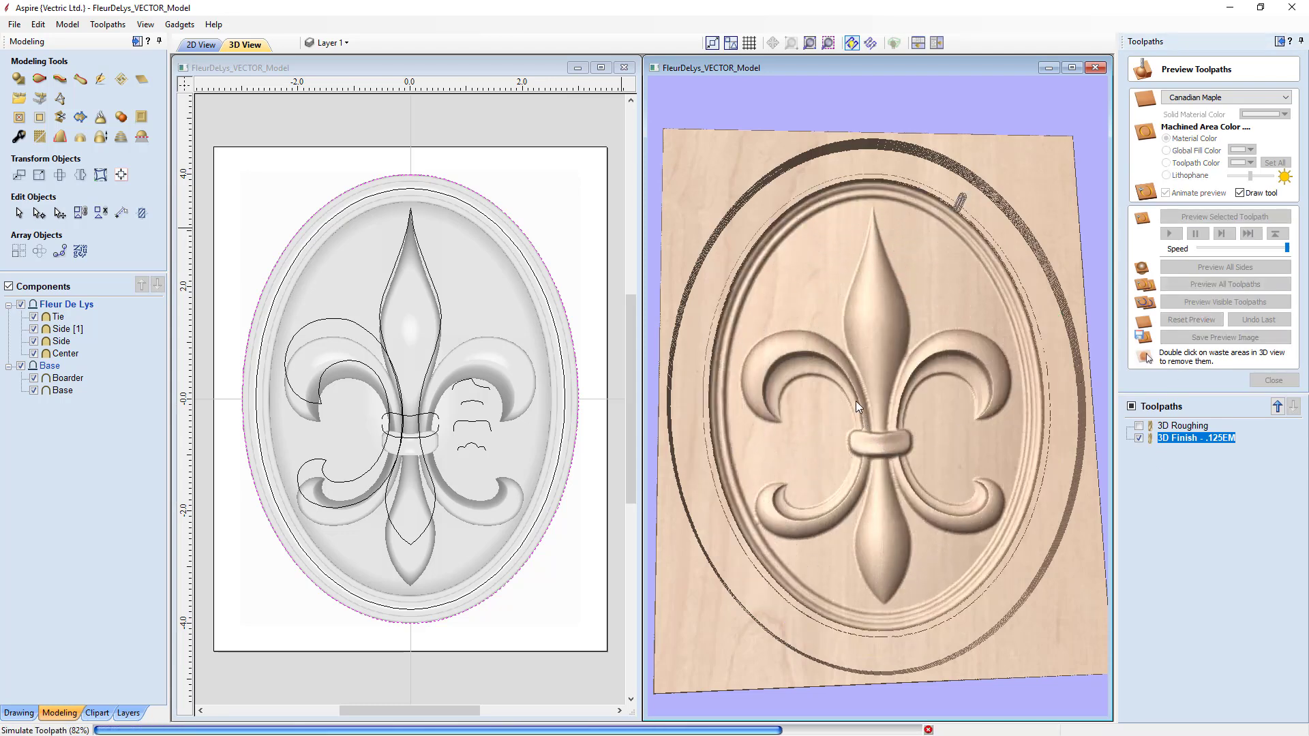
{"action": "left_click_drag", "start_coordinate": [914, 493], "coordinate": [910, 463]}
{"action": "left_click", "coordinate": [1272, 380]}
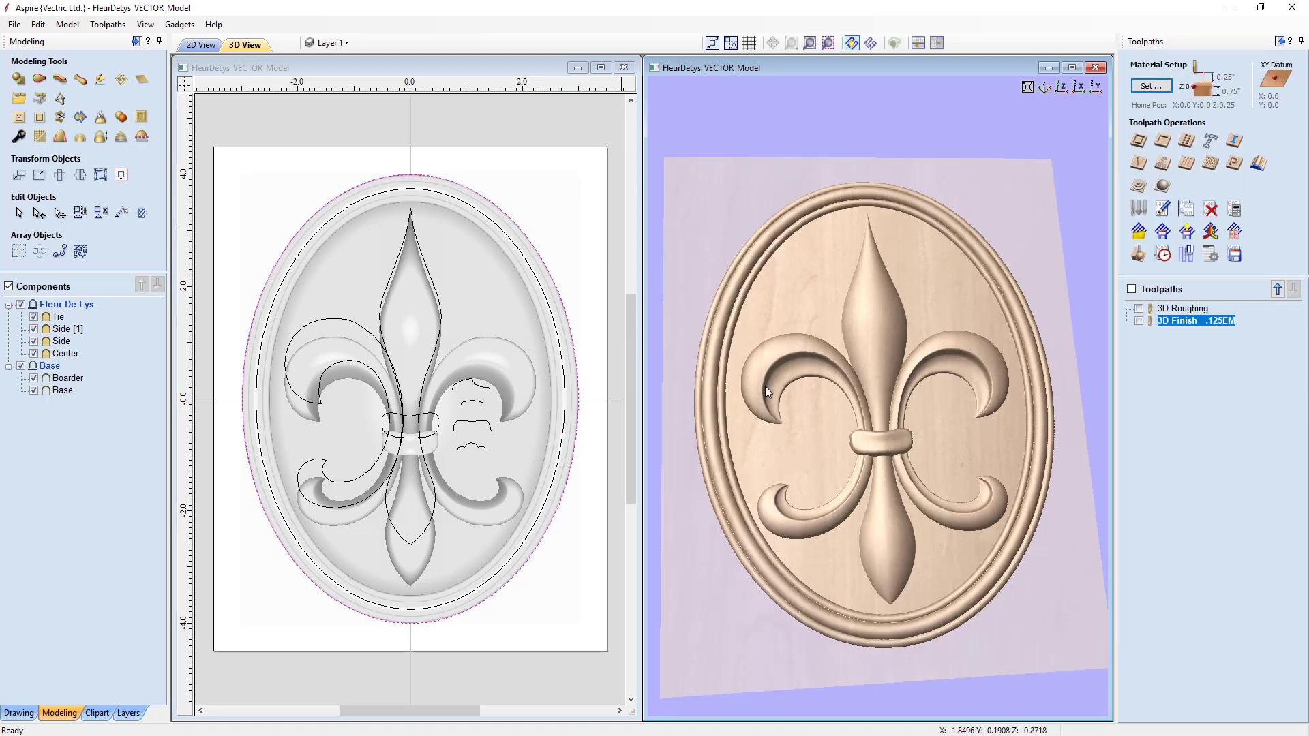
Start a 2D profile toolpath on the outer oval, set its cut depth to 0.75 inches, and review the pass depths
{"action": "left_click", "coordinate": [1139, 141]}
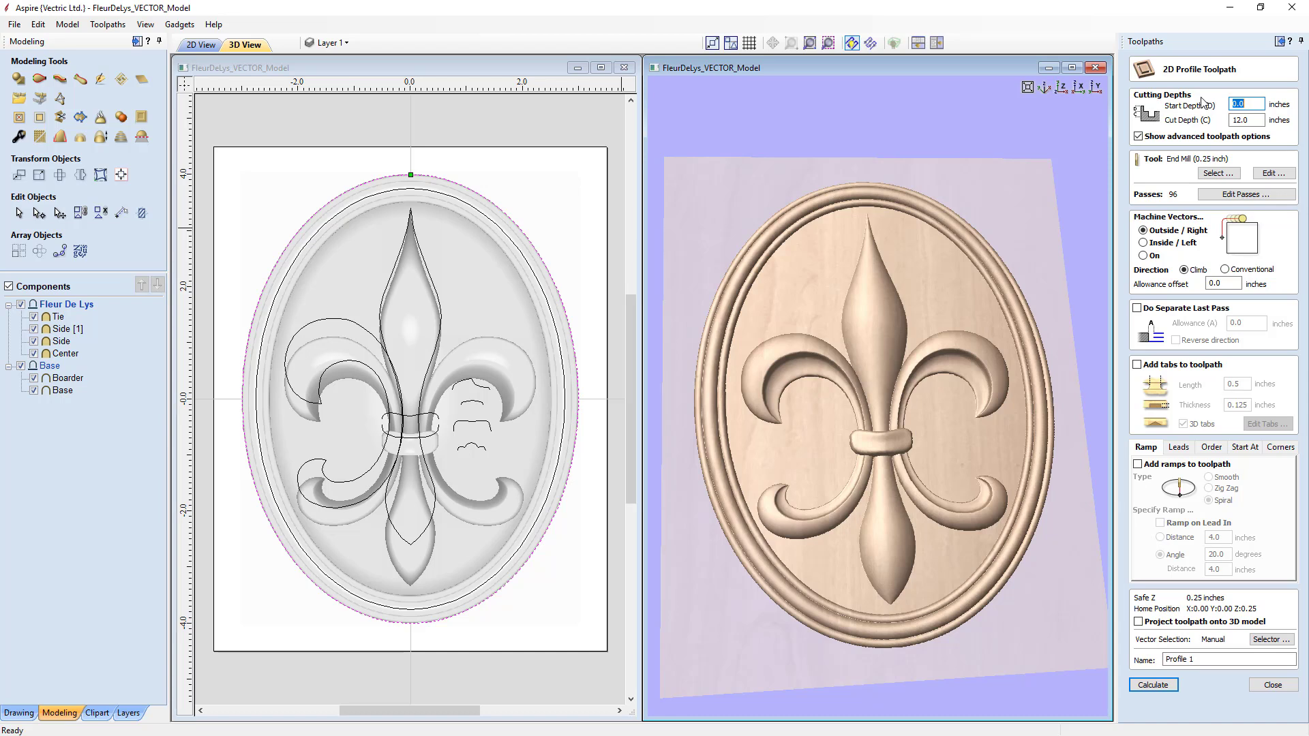
{"action": "left_click", "coordinate": [1253, 121]}
{"action": "type", "text": "2"}
{"action": "left_click", "coordinate": [1138, 136]}
{"action": "left_click", "coordinate": [1239, 195]}
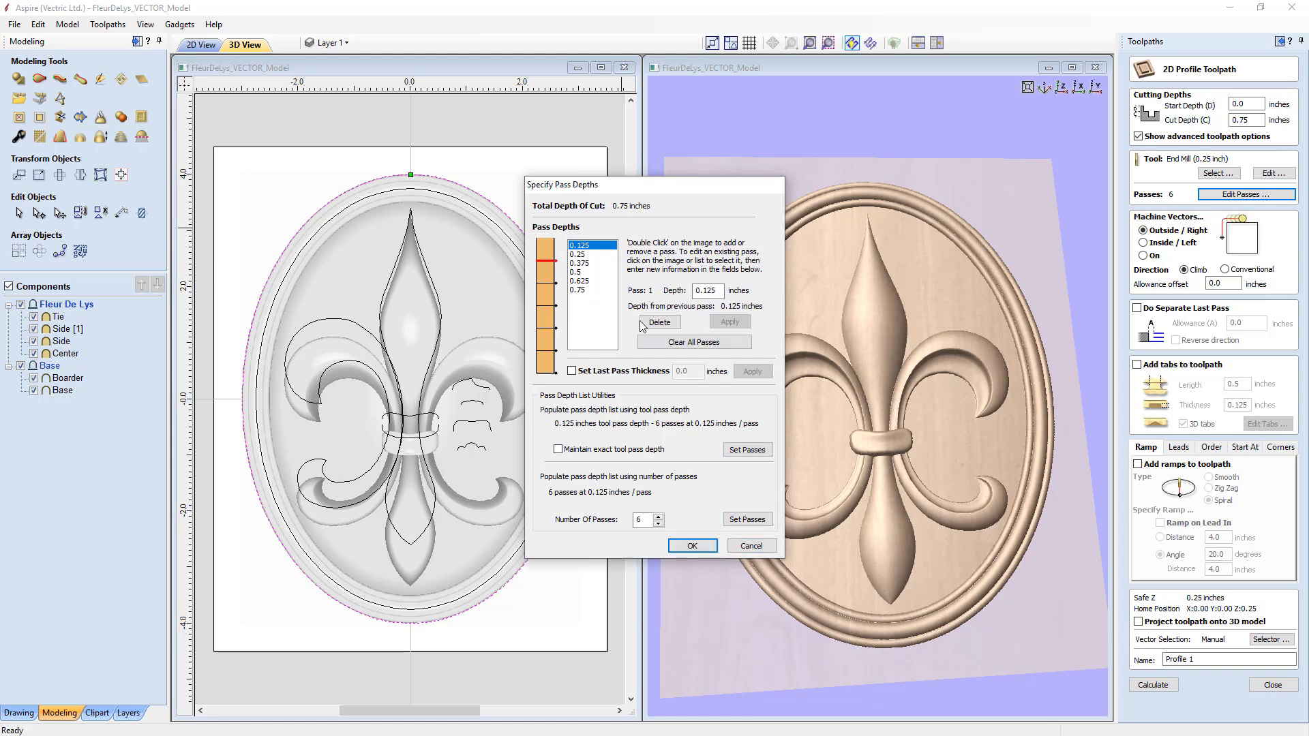
{"action": "left_click", "coordinate": [702, 546]}
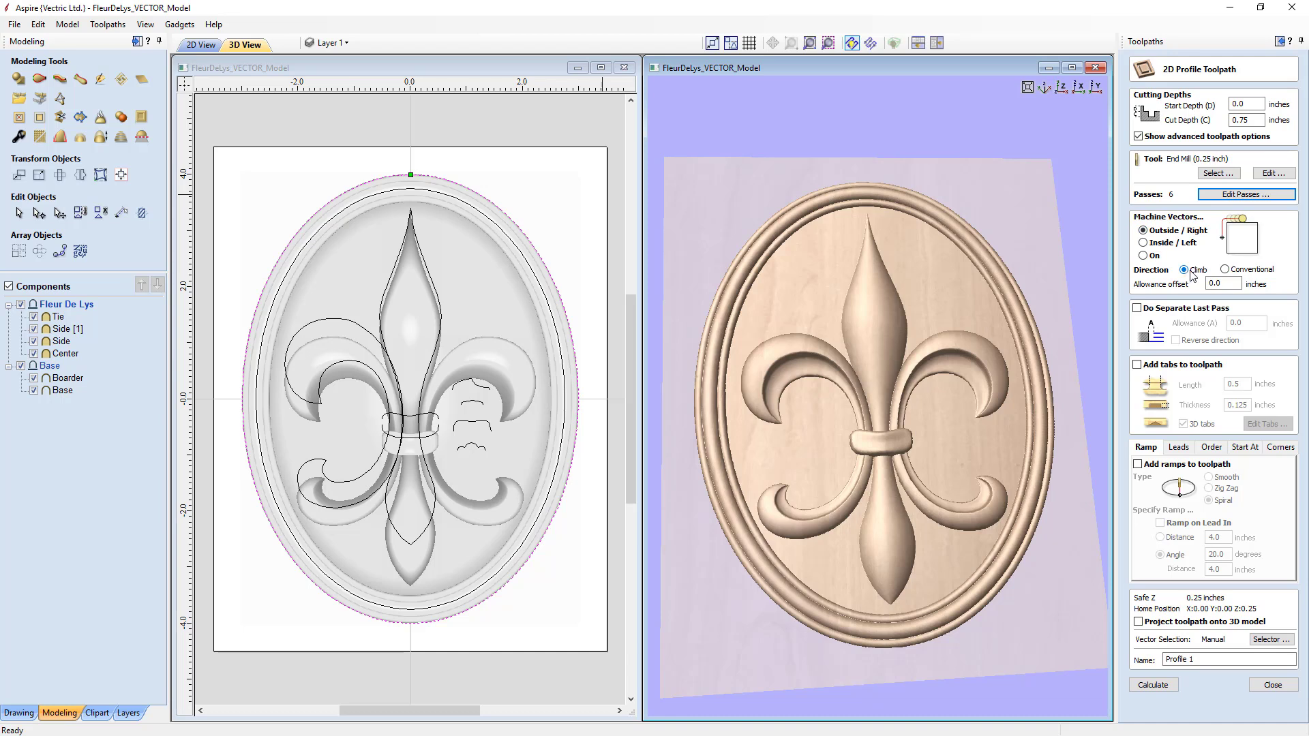
Keep the profile's cut direction as Climb and enable a separate last pass with a 0.02 inch allowance
{"action": "left_click", "coordinate": [1225, 270]}
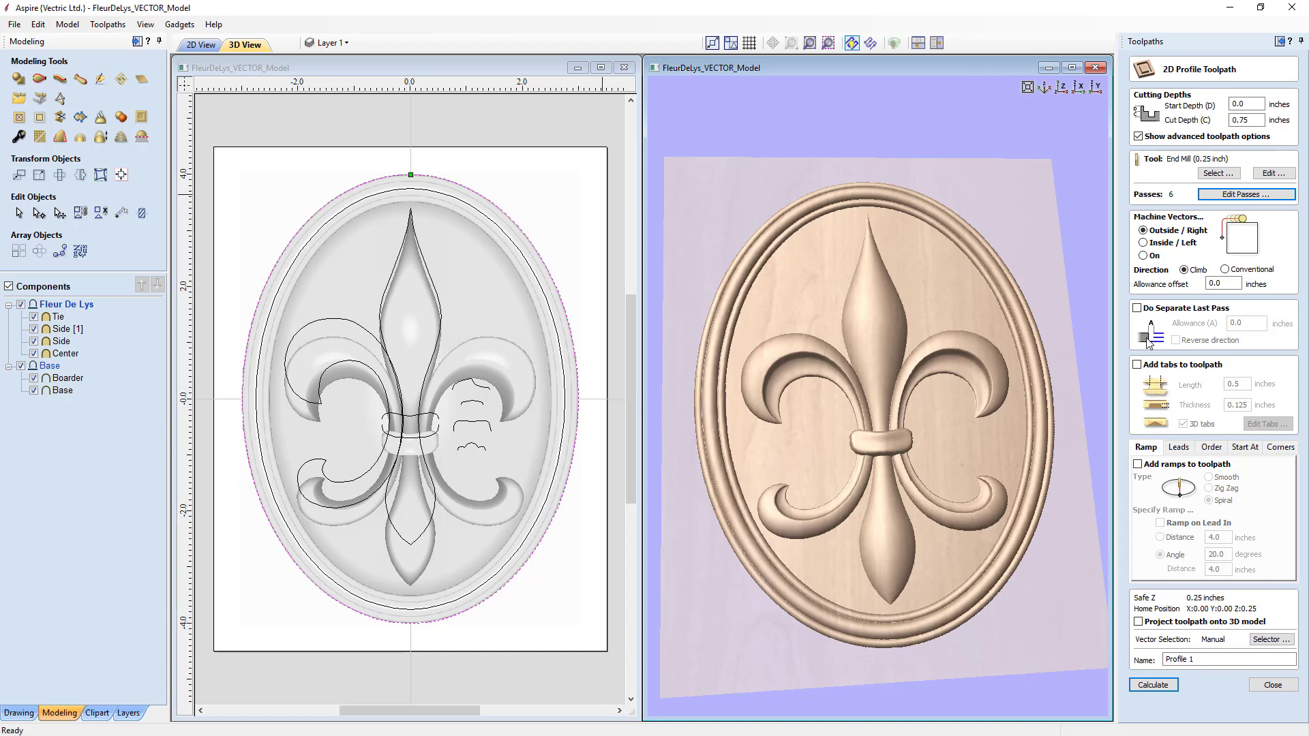
{"action": "left_click", "coordinate": [1138, 311]}
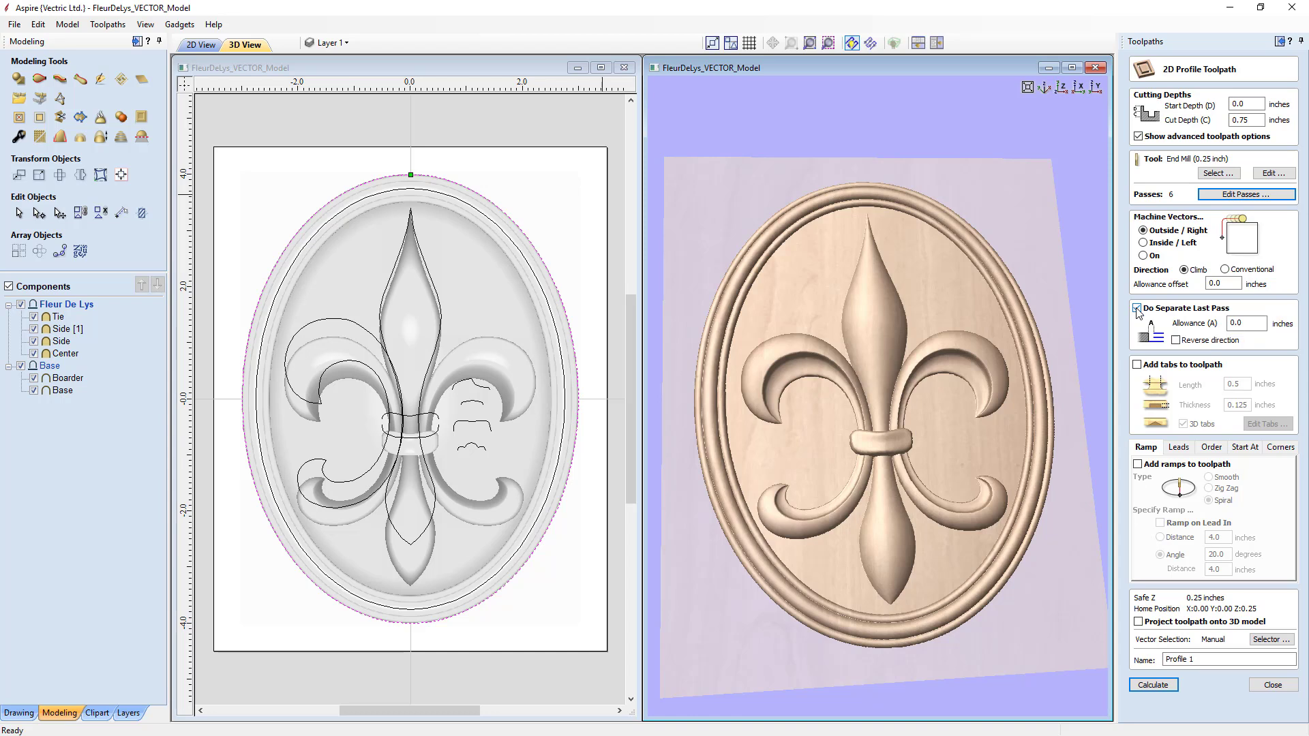
{"action": "left_click", "coordinate": [1240, 324]}
{"action": "left_click_drag", "start_coordinate": [1242, 324], "coordinate": [1240, 324]}
{"action": "type", "text": "0"}
Enable tabs on the profile toolpath and add a constant number of 4 tabs around the oval vector
{"action": "left_click", "coordinate": [1137, 366]}
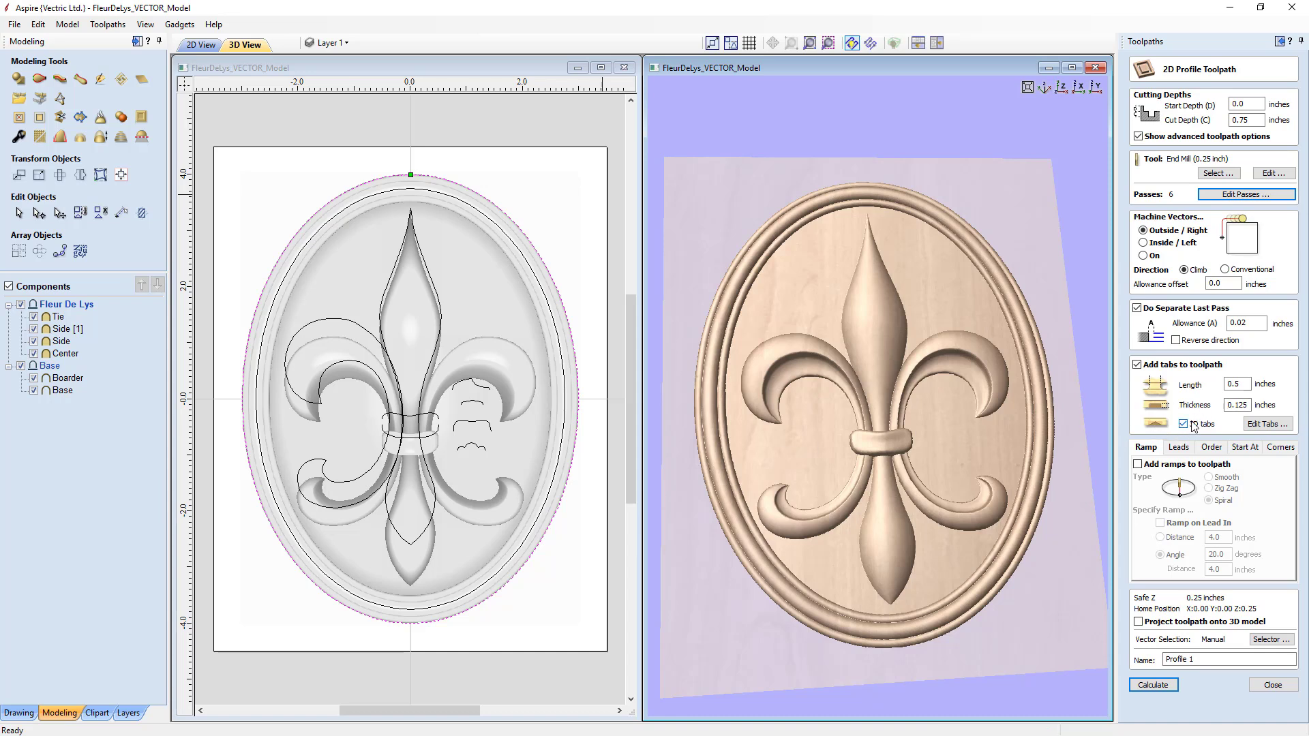
{"action": "left_click", "coordinate": [1253, 424]}
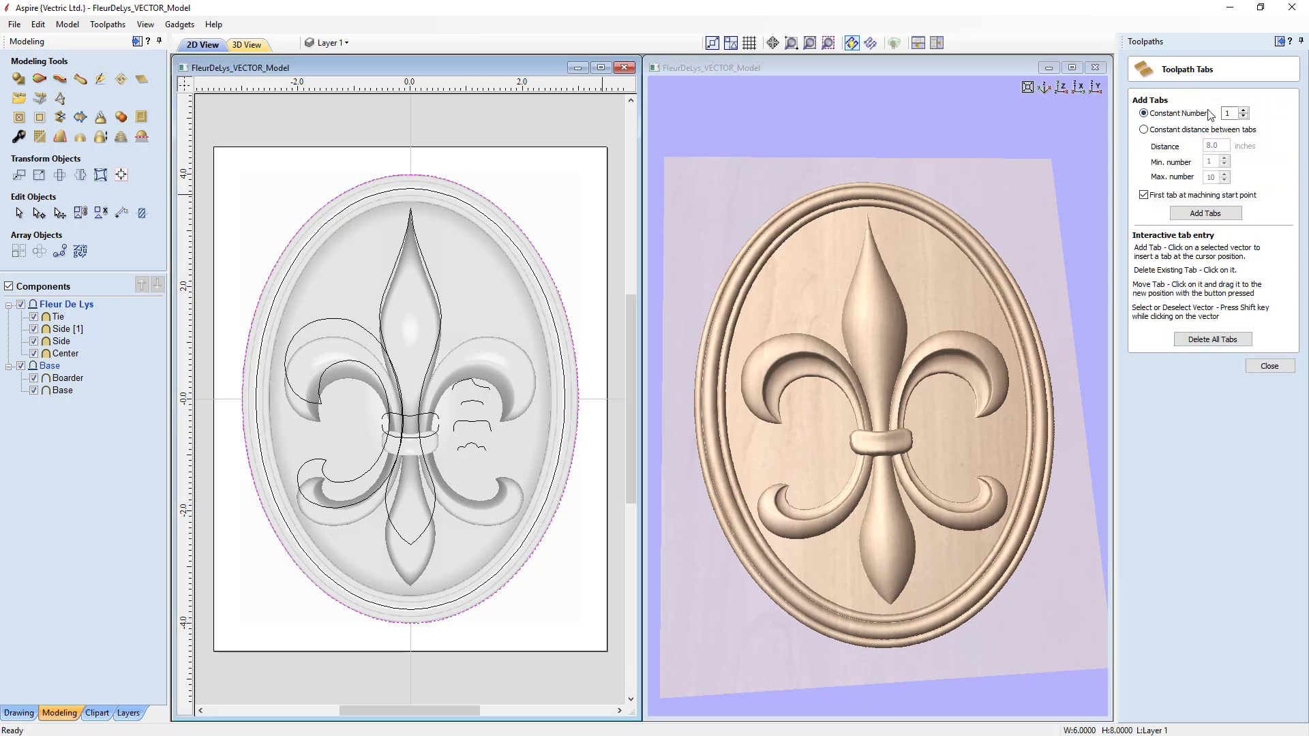
{"action": "left_click", "coordinate": [1243, 111]}
{"action": "left_click", "coordinate": [1244, 110]}
{"action": "left_click", "coordinate": [1243, 111]}
{"action": "left_click", "coordinate": [1212, 217]}
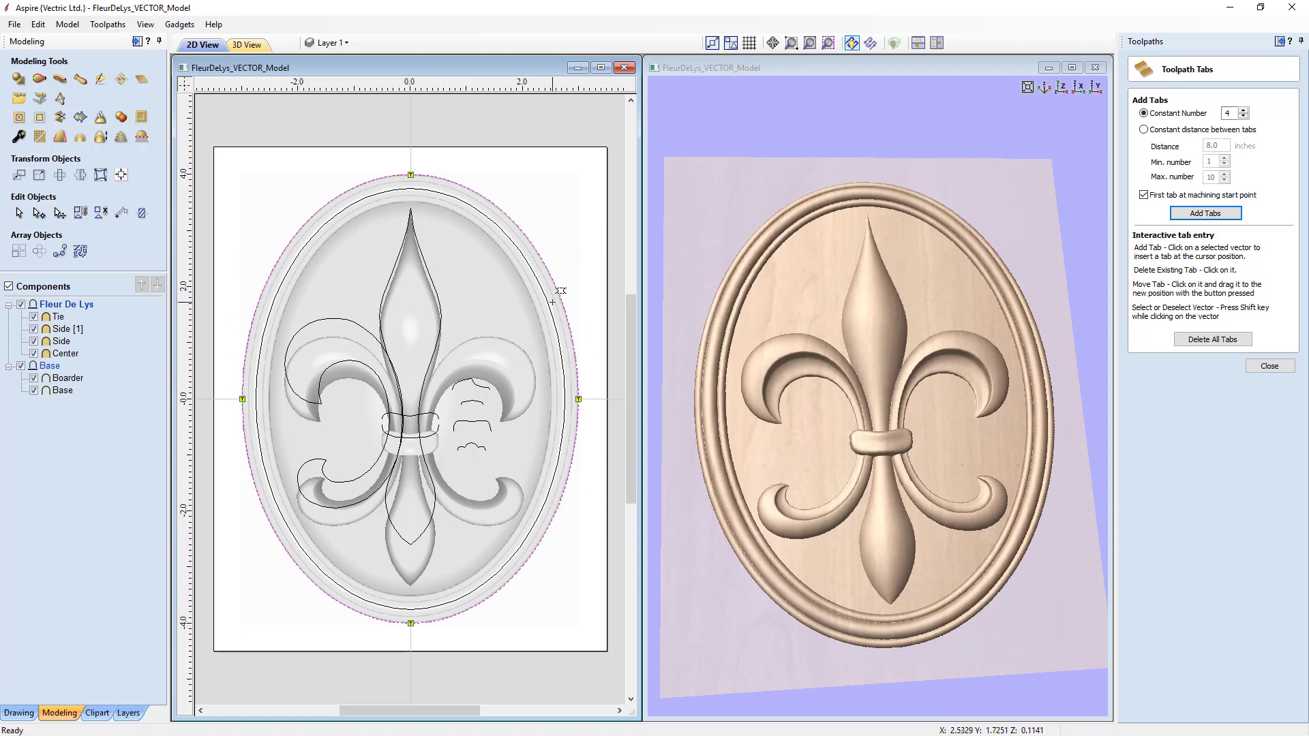
{"action": "left_click", "coordinate": [1269, 368]}
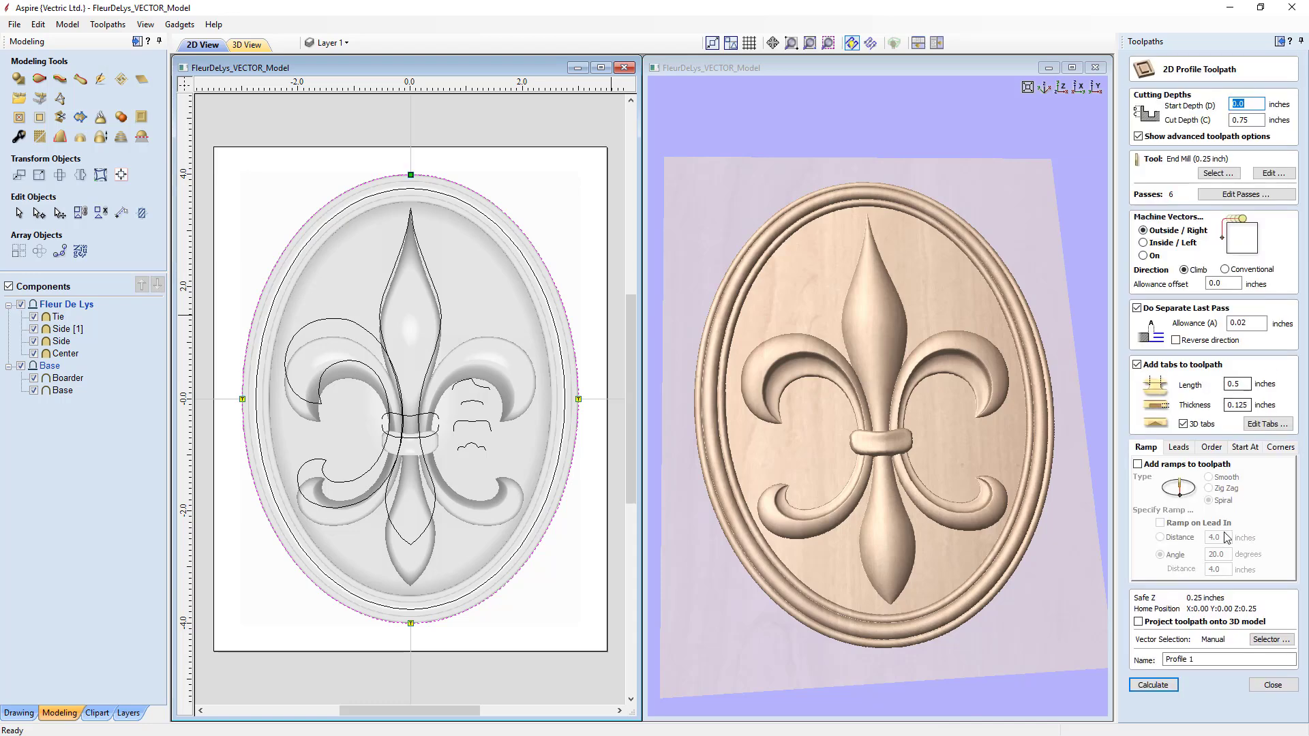
Name the profile toolpath "Profile - .25EM" and calculate it
{"action": "left_click", "coordinate": [1202, 661]}
{"action": "double_click", "coordinate": [1190, 659]}
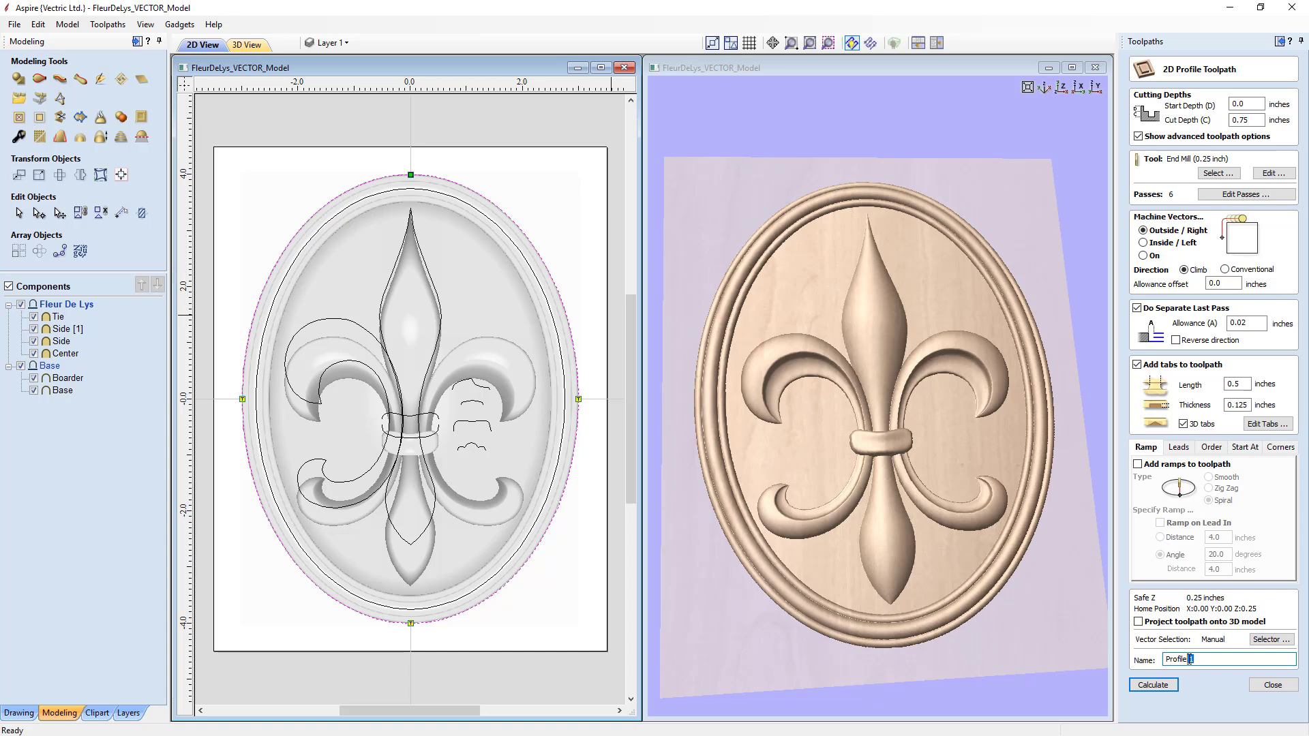
{"action": "key", "text": "BackSpace"}
{"action": "type", "text": ".25EM"}
{"action": "left_click", "coordinate": [1171, 685]}
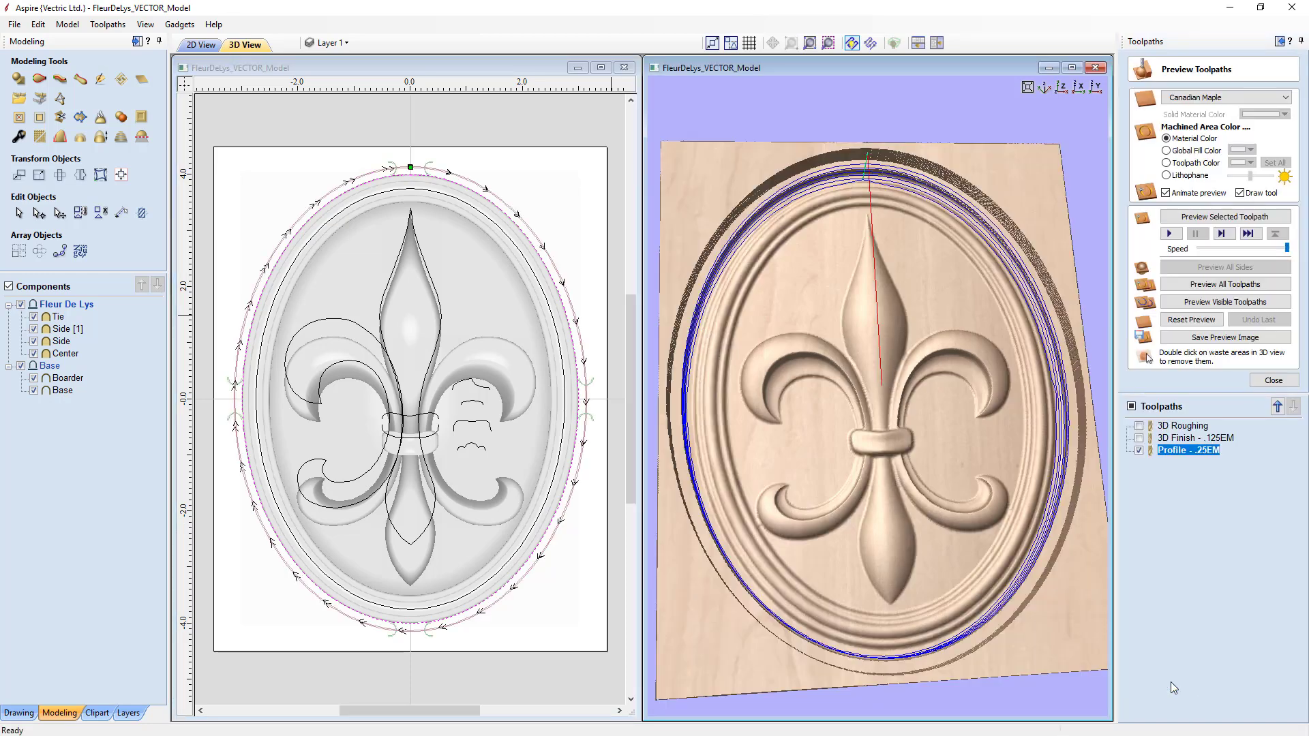
Preview the profile toolpath, hide its path lines, inspect the cutout and tabs from several angles, and close the preview
{"action": "left_click", "coordinate": [1204, 304]}
{"action": "left_click", "coordinate": [1138, 450]}
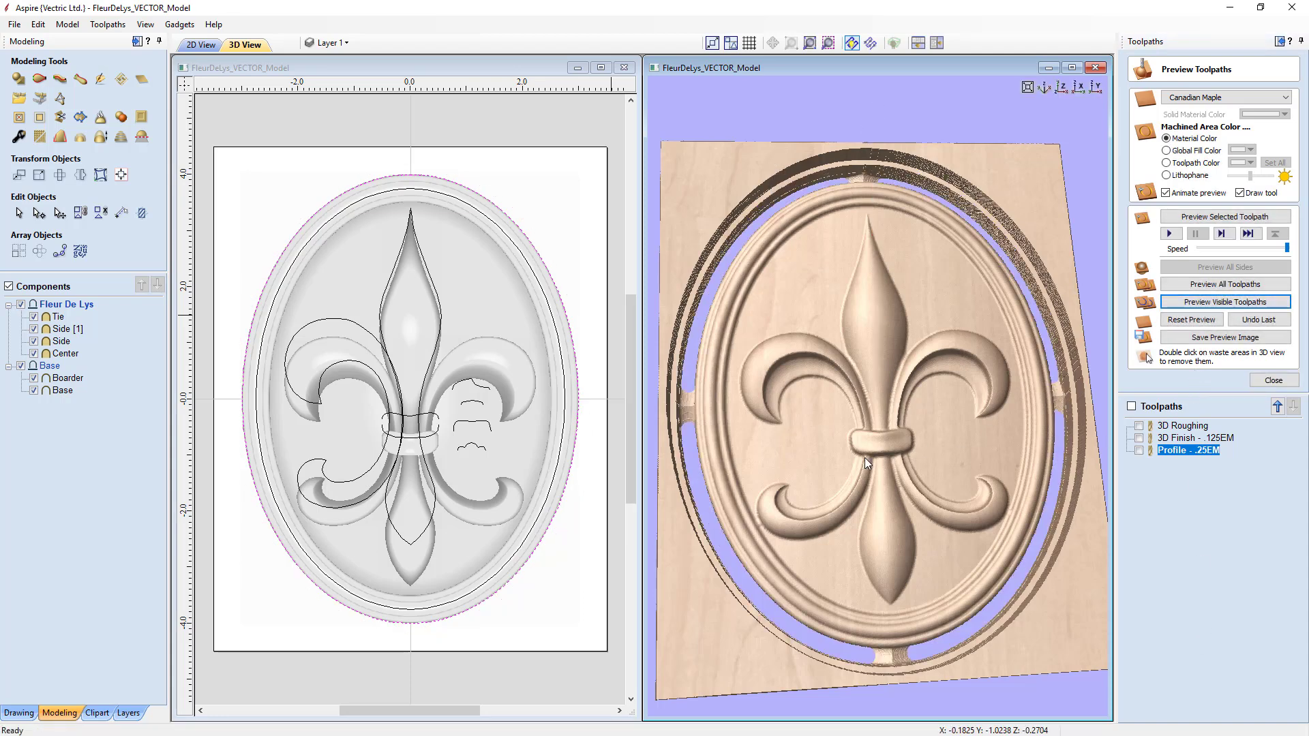
{"action": "left_click_drag", "start_coordinate": [867, 456], "coordinate": [748, 293]}
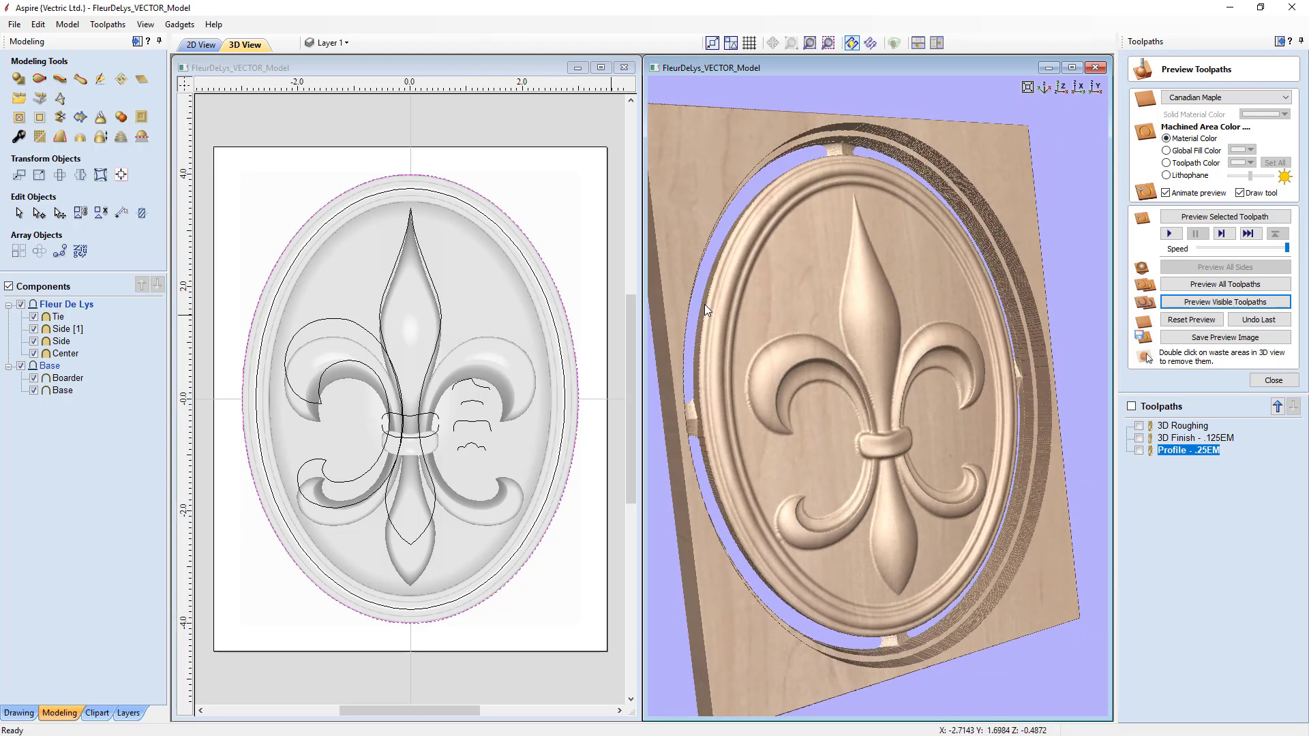
{"action": "left_click_drag", "start_coordinate": [705, 304], "coordinate": [985, 420]}
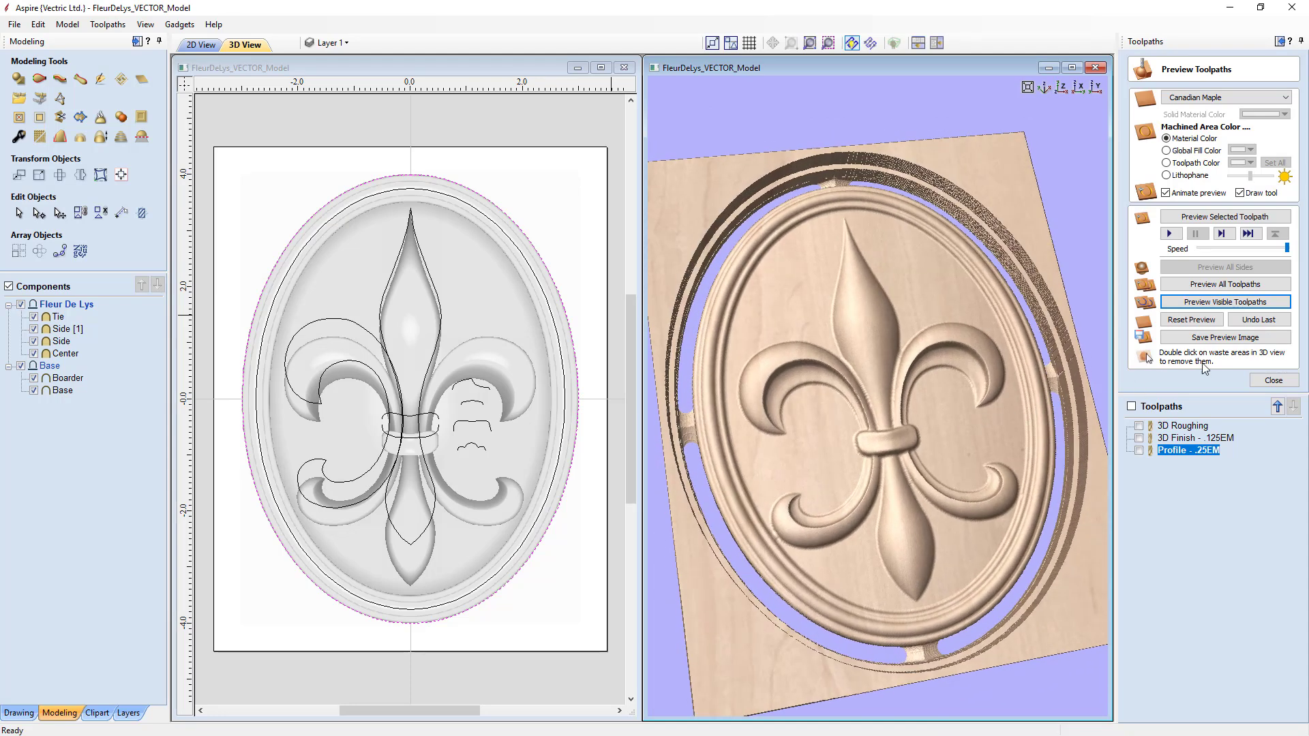
{"action": "left_click", "coordinate": [1272, 378]}
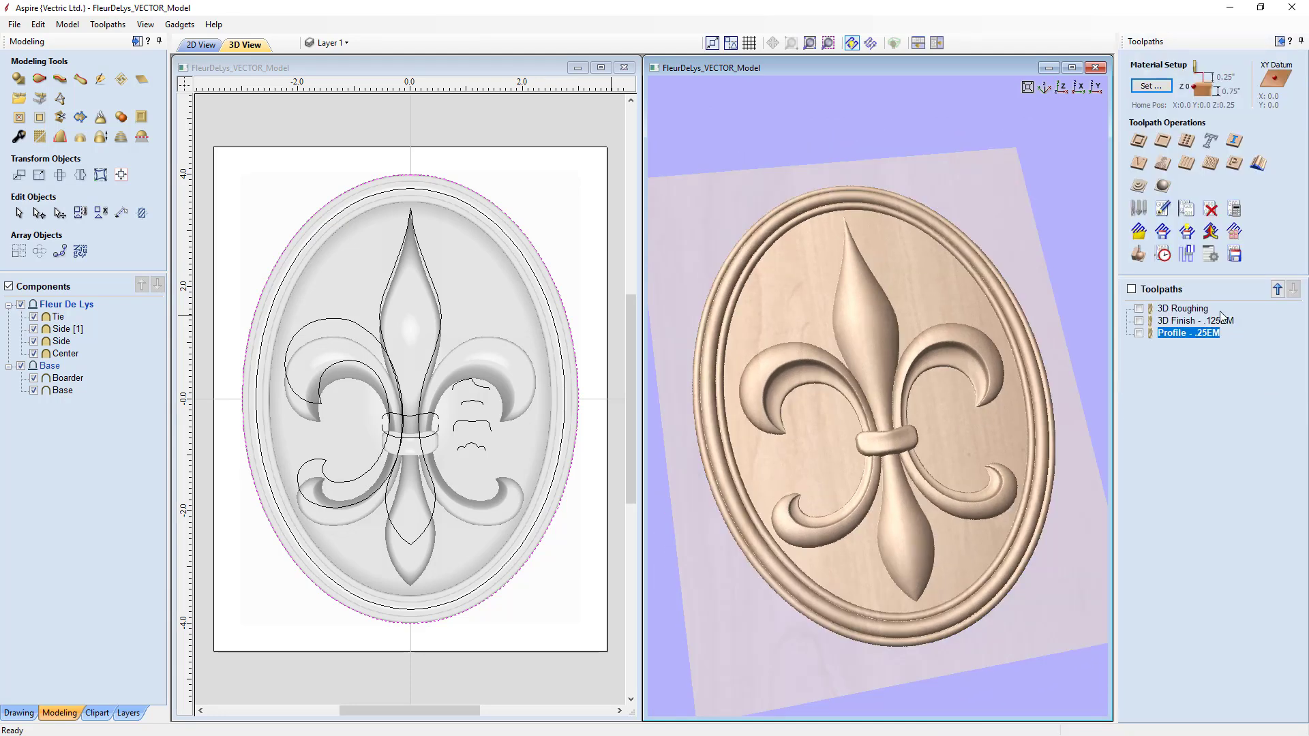
Open the toolpath saving options, make all three toolpaths visible, and turn off output of all visible toolpaths to one file
{"action": "left_click", "coordinate": [1234, 255]}
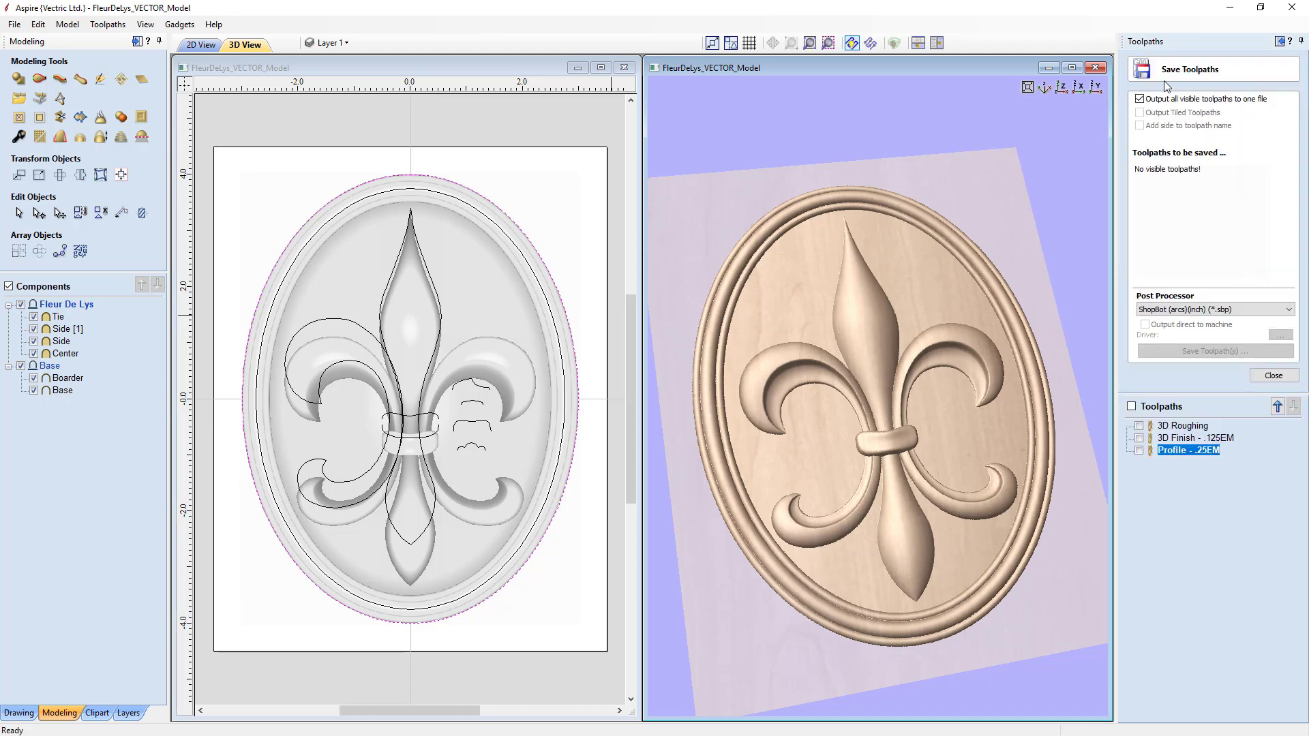
{"action": "left_click", "coordinate": [1139, 426]}
{"action": "left_click", "coordinate": [1139, 438]}
{"action": "left_click", "coordinate": [1139, 450]}
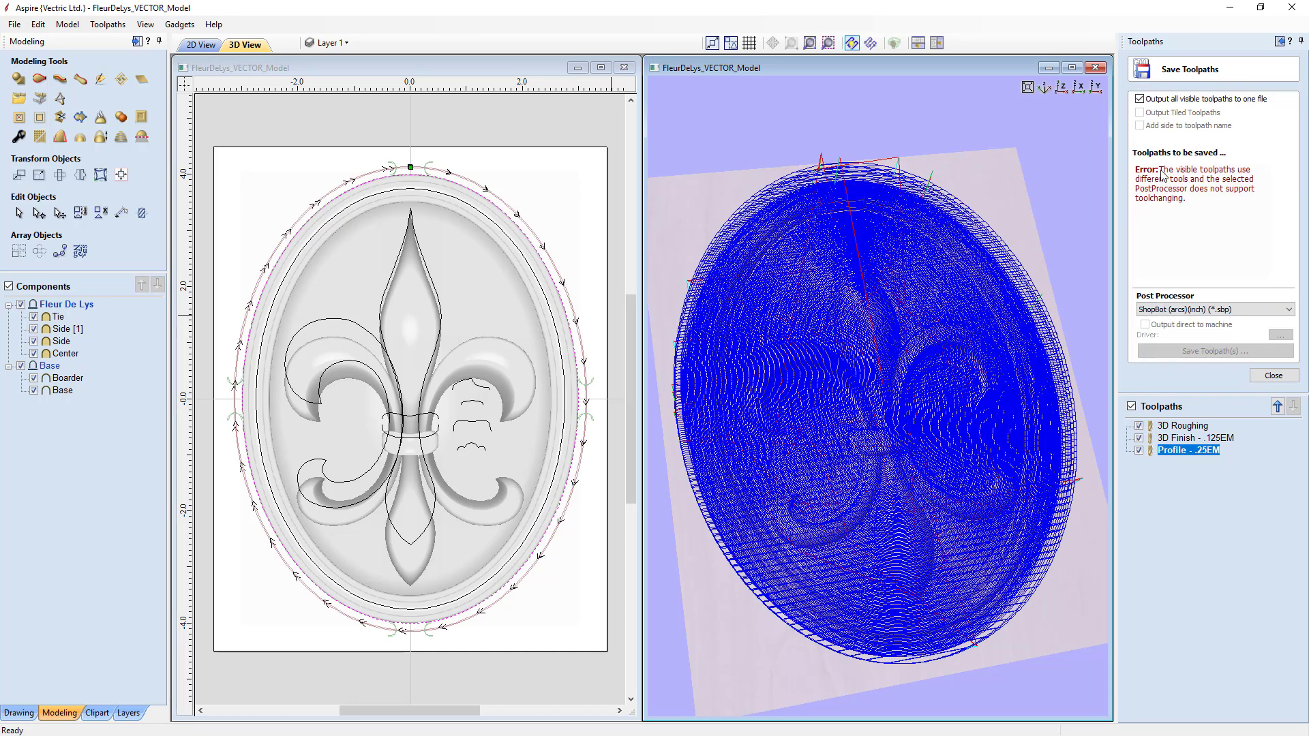
{"action": "left_click", "coordinate": [1140, 99]}
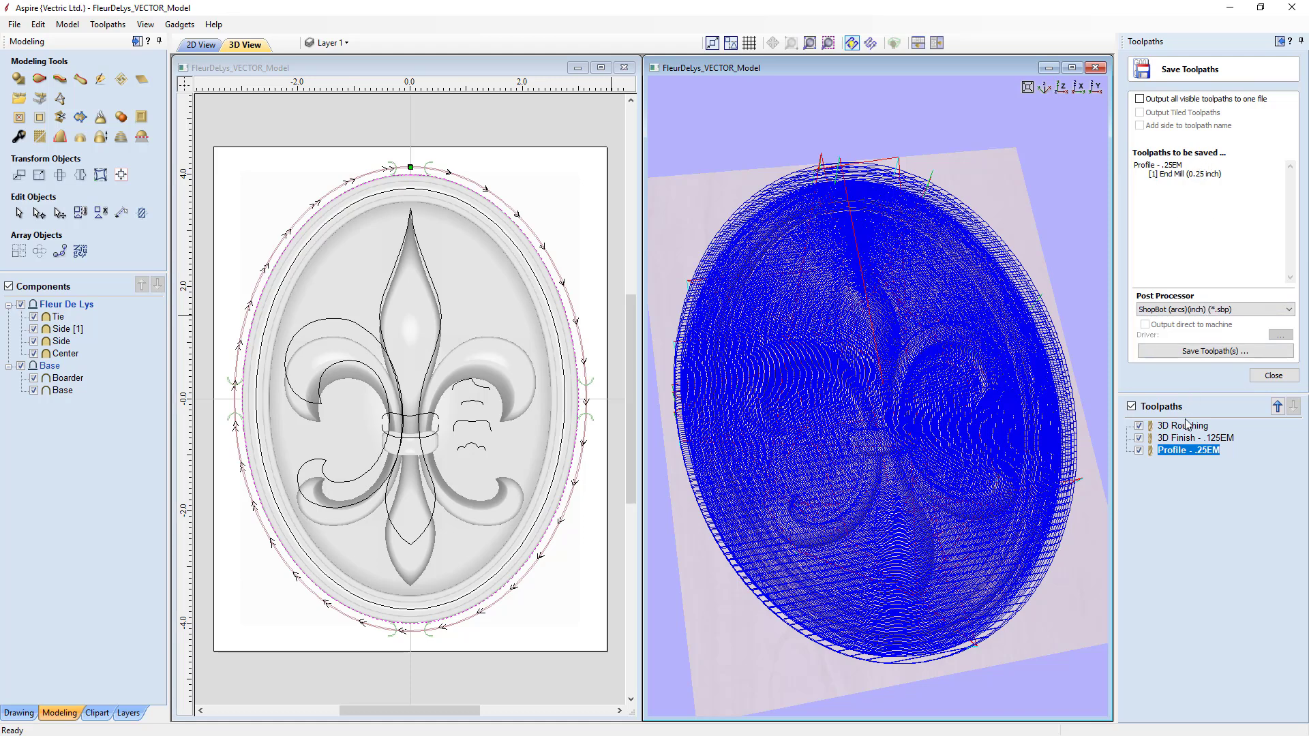
Browse the available post processors, keep ShopBot (arcs)(inch) (*.sbp), and close the toolpath saving options
{"action": "mouse_move", "coordinate": [1152, 446]}
{"action": "left_click", "coordinate": [1209, 310]}
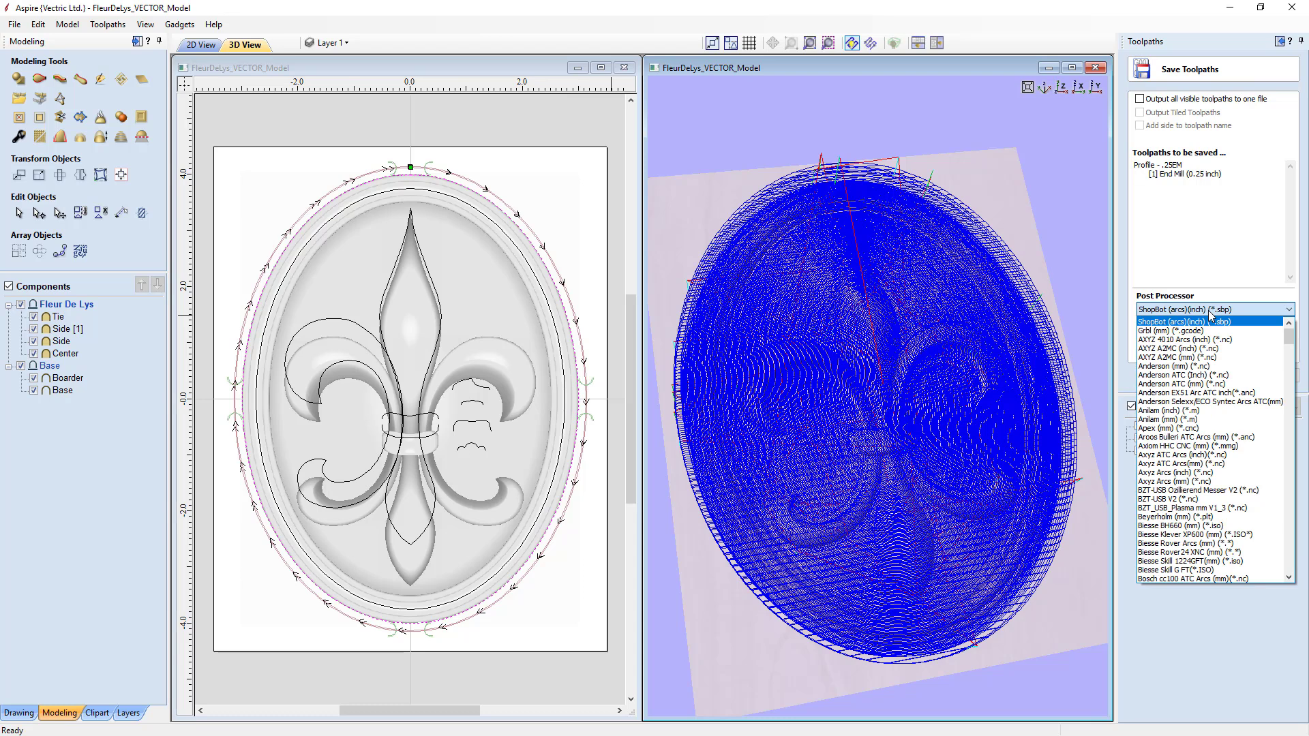
{"action": "left_click", "coordinate": [1220, 272]}
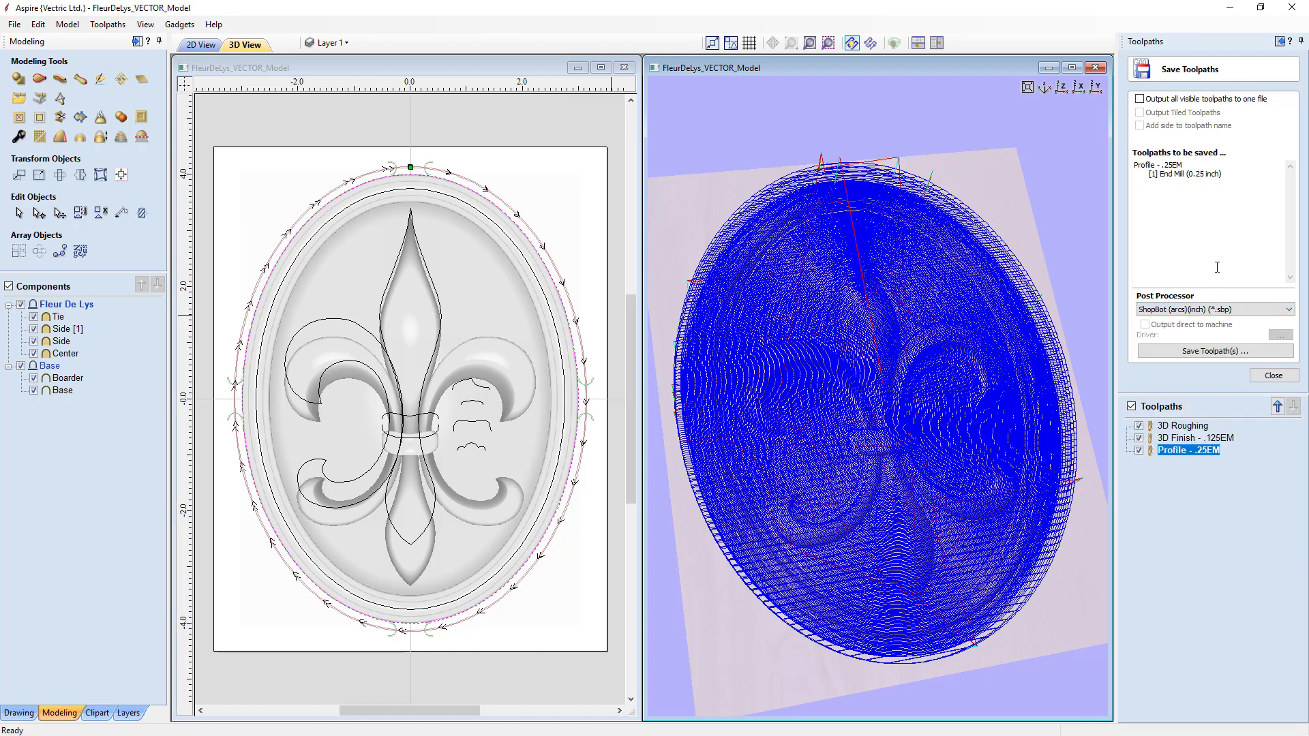
{"action": "left_click", "coordinate": [1272, 377]}
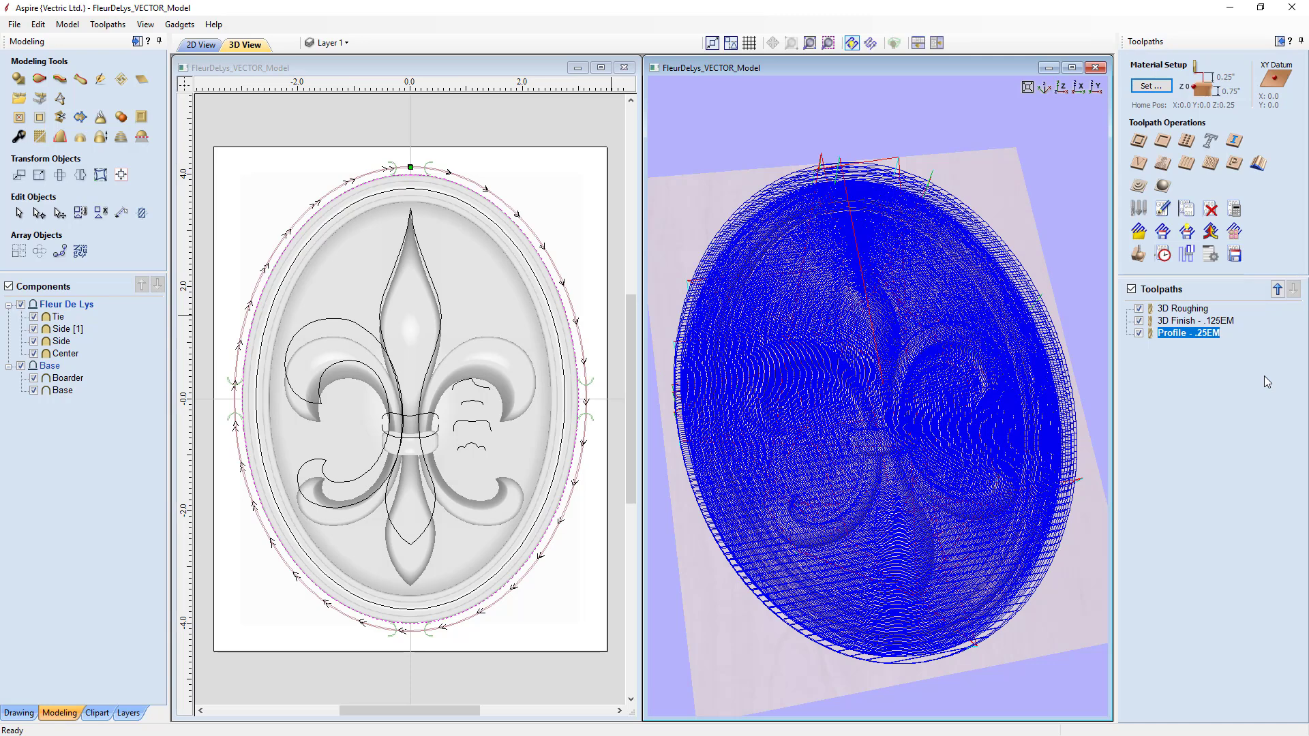